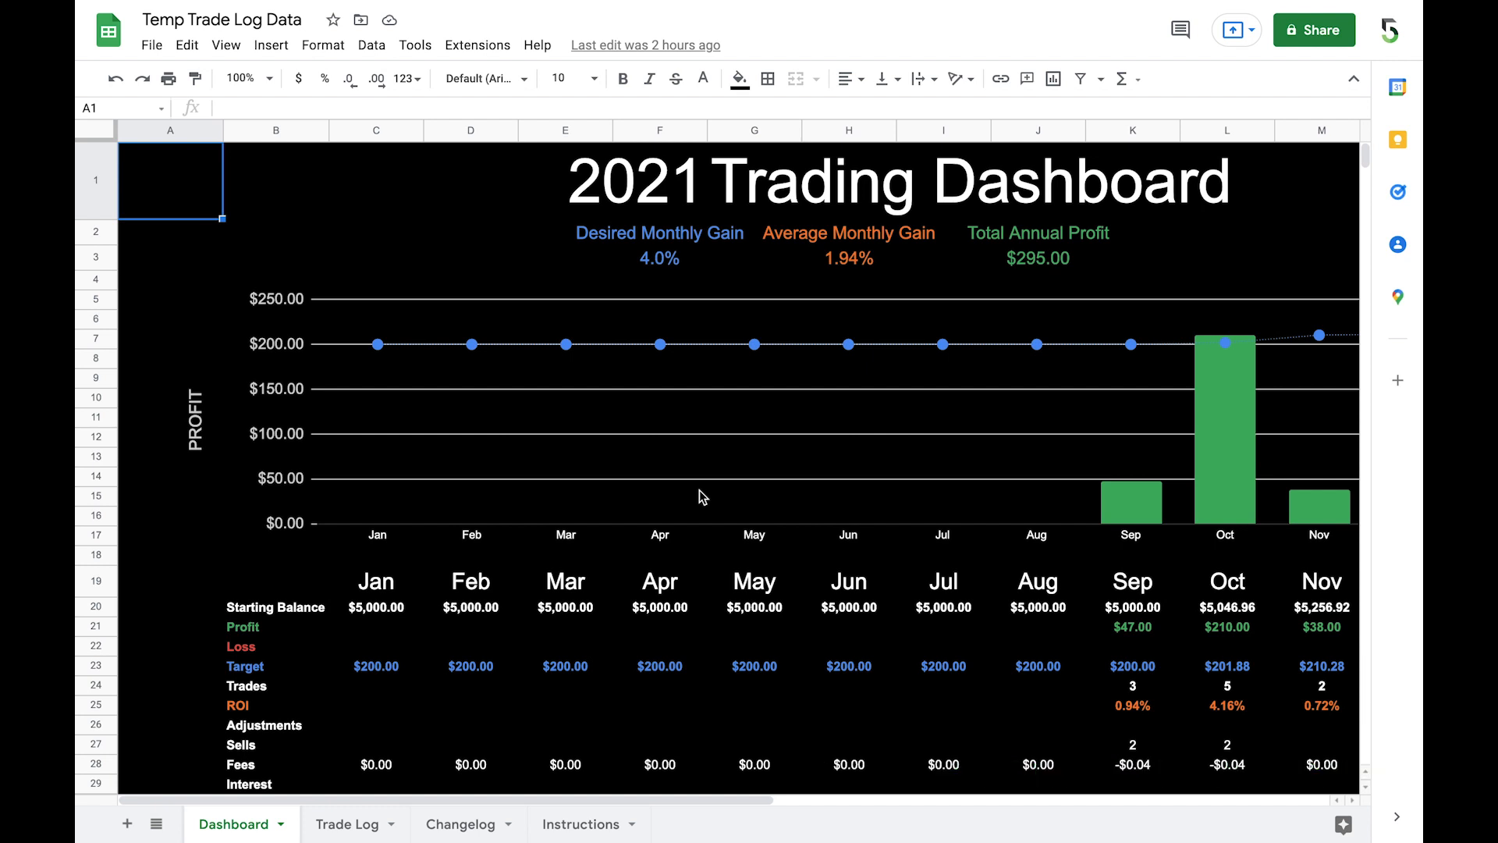
Step: Set the Closed dates in H6 and H7 of the Trade Log to 09-17-21 and check the Dashboard's later months
{"action": "left_click", "coordinate": [337, 826]}
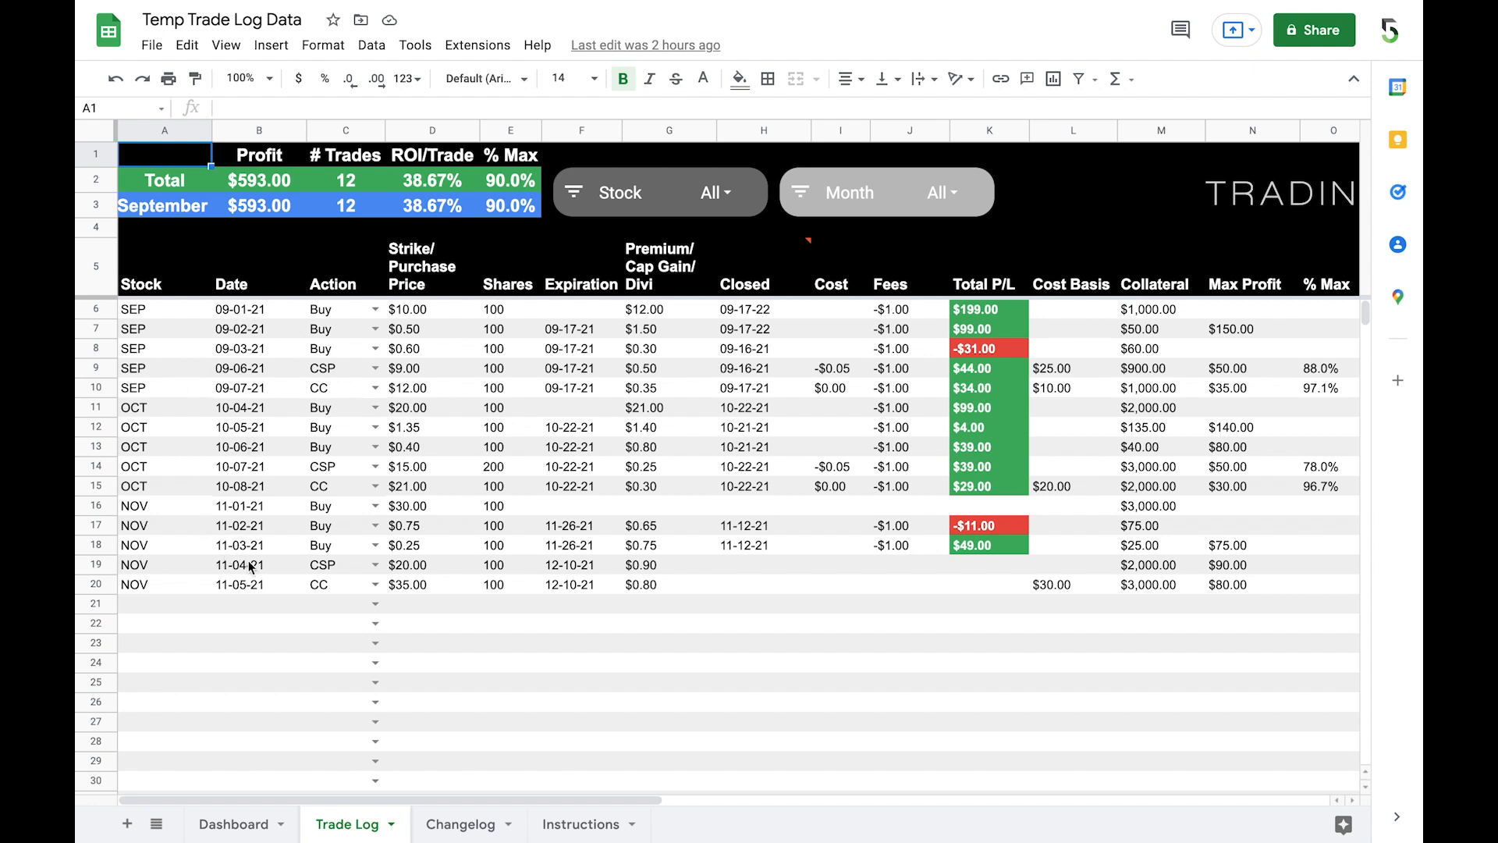
{"action": "left_click", "coordinate": [758, 319]}
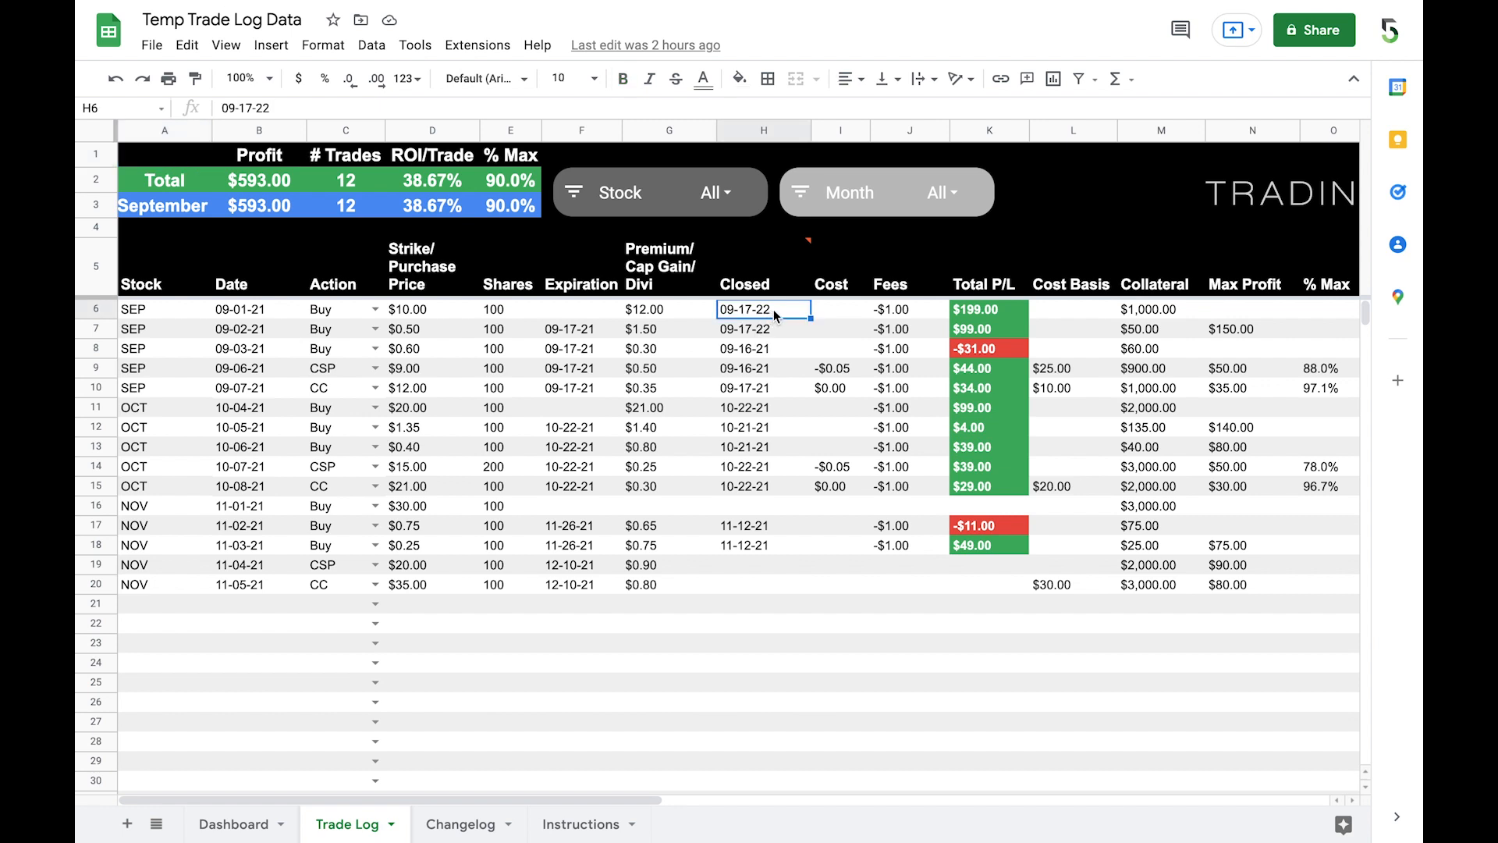
{"action": "double_click", "coordinate": [774, 309]}
{"action": "key", "text": "BackSpace"}
{"action": "type", "text": "1"}
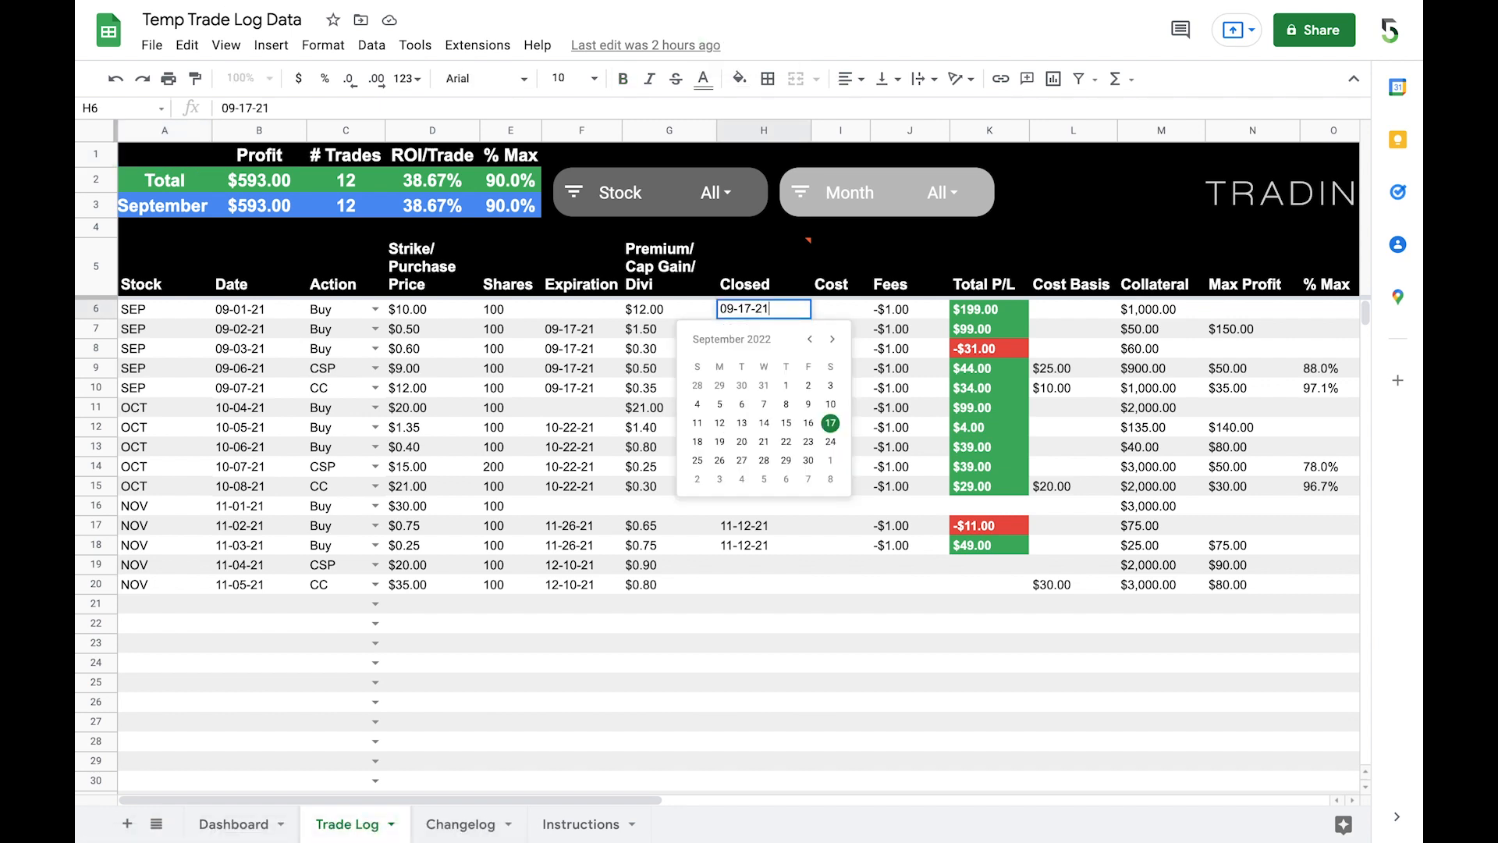
{"action": "key", "text": "Return"}
{"action": "double_click", "coordinate": [775, 329]}
{"action": "key", "text": "BackSpace"}
{"action": "type", "text": "17-21"}
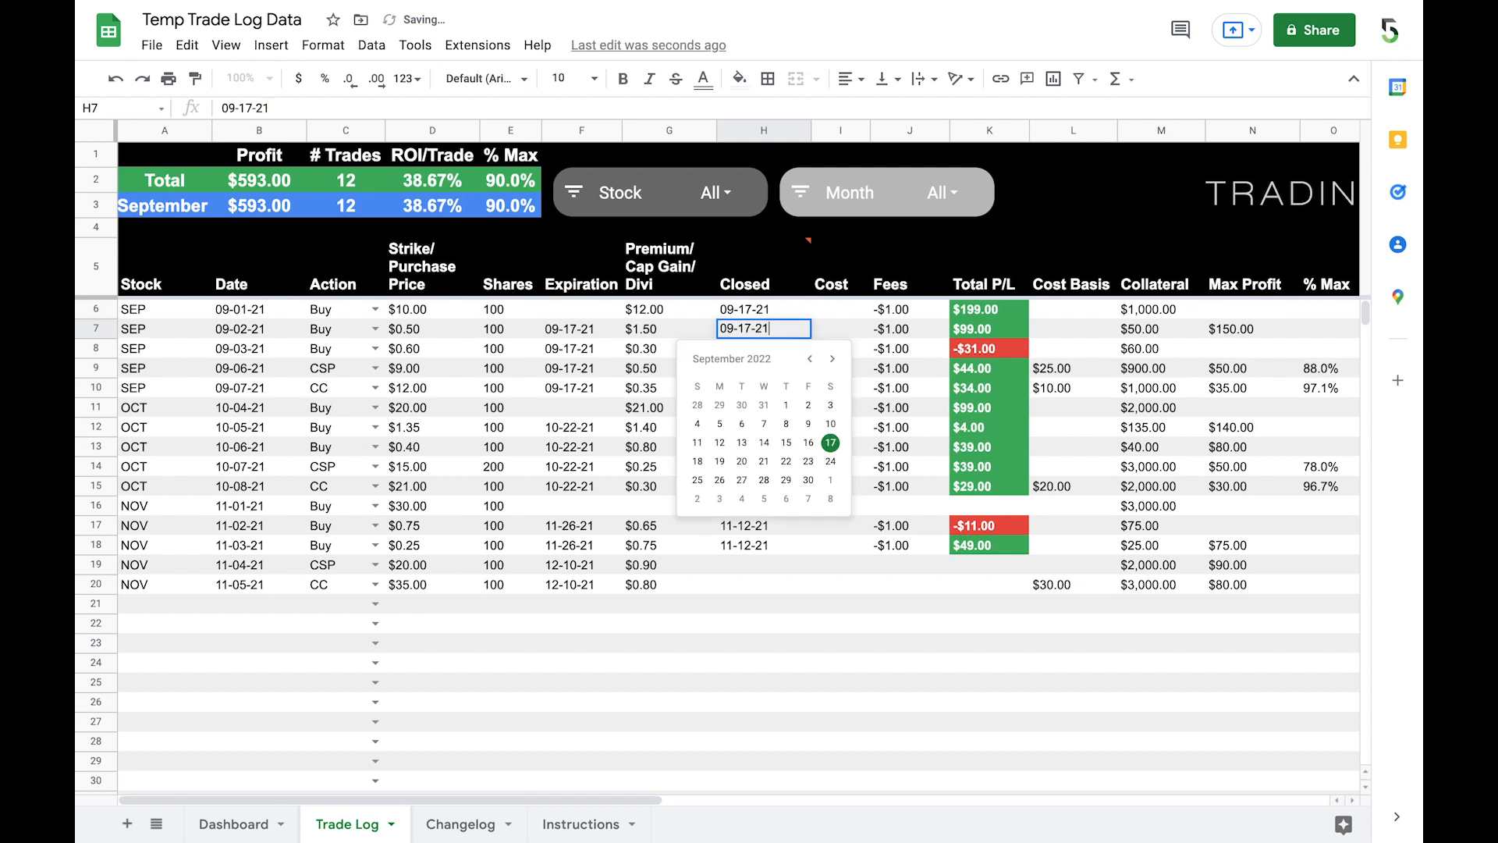
{"action": "key", "text": "Return"}
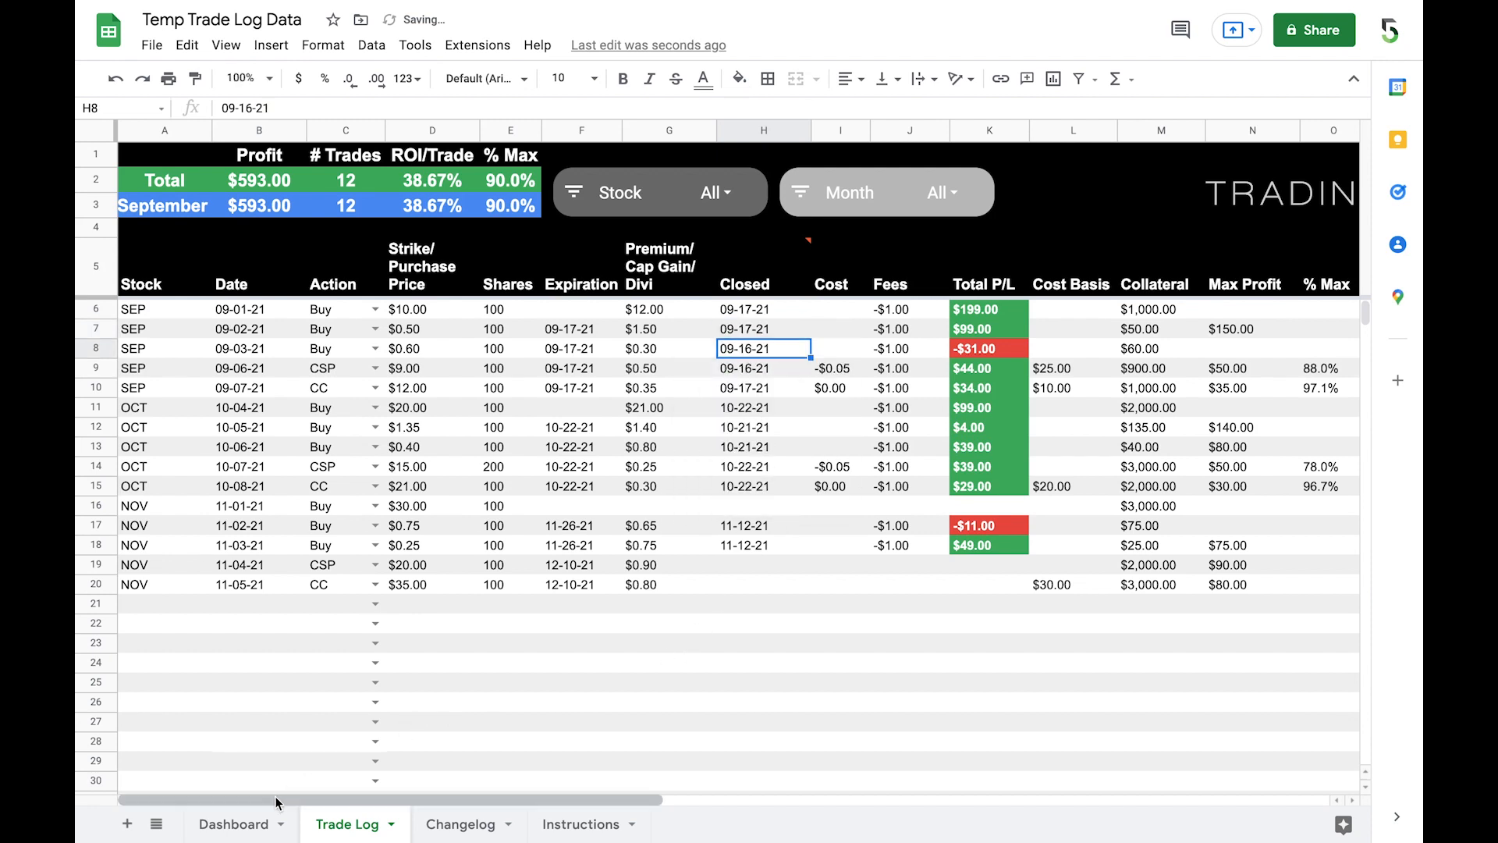
{"action": "left_click", "coordinate": [234, 825]}
{"action": "scroll", "coordinate": [841, 594], "scroll_direction": "right", "scroll_amount": 3}
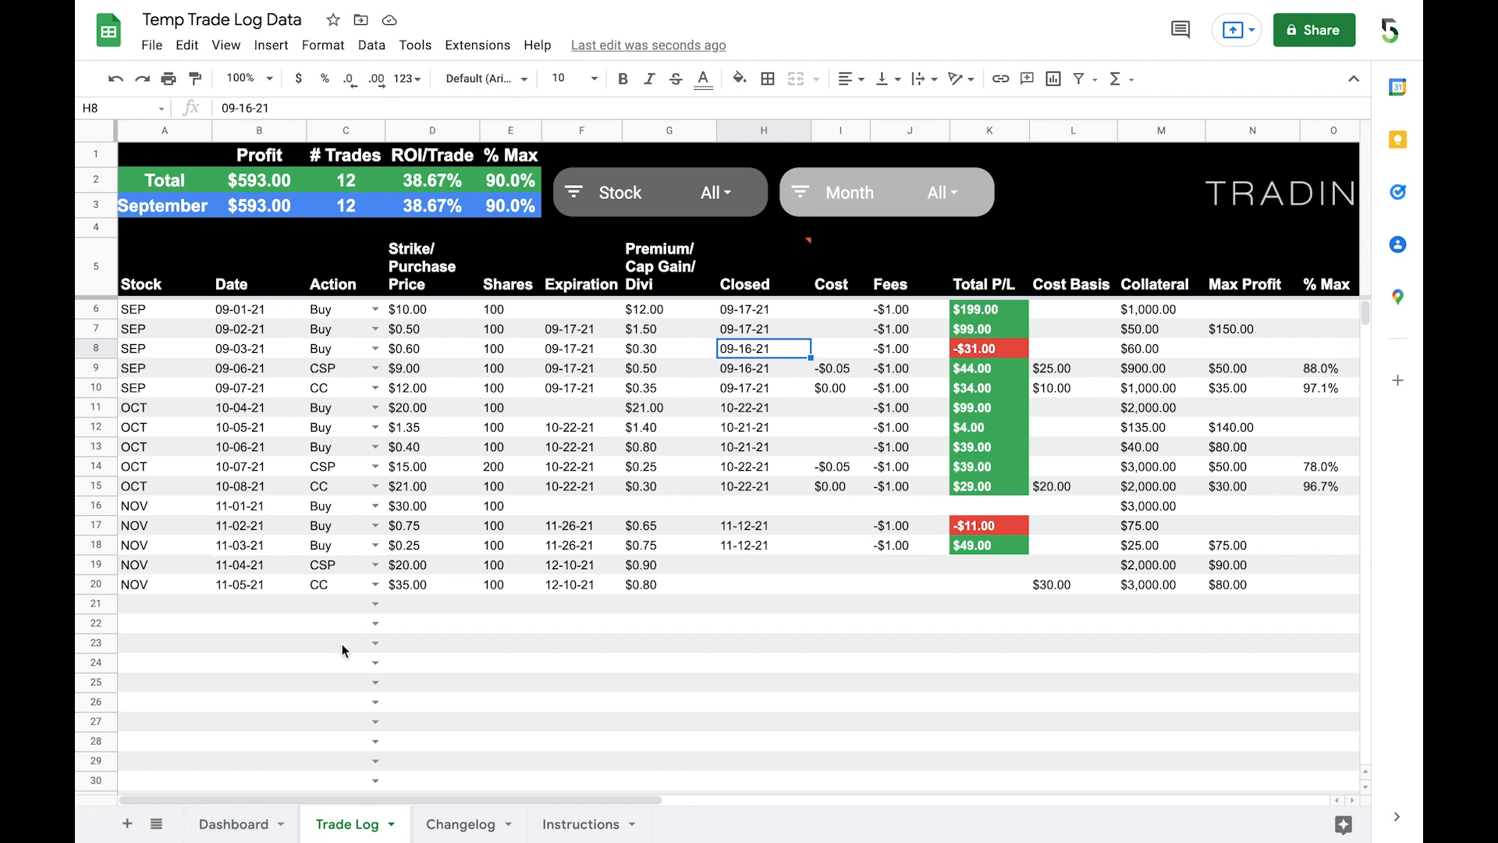
Step: Set the Closed dates in H6 and H7 of the Trade Log to 09-17-22 and in H8 to 09-16-22
{"action": "double_click", "coordinate": [771, 309]}
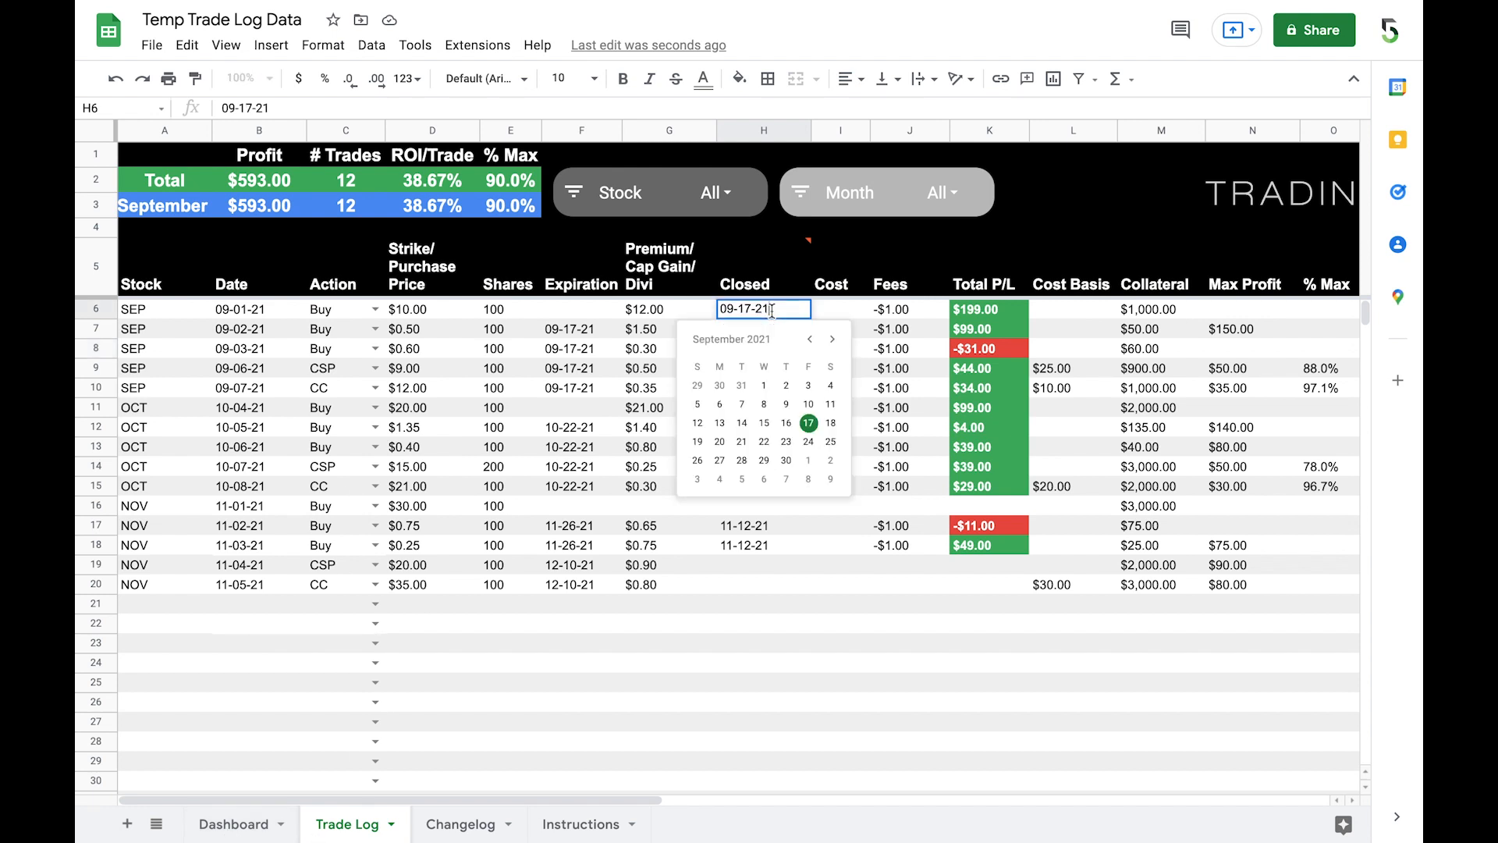
{"action": "key", "text": "BackSpace"}
{"action": "type", "text": "2"}
{"action": "key", "text": "Return"}
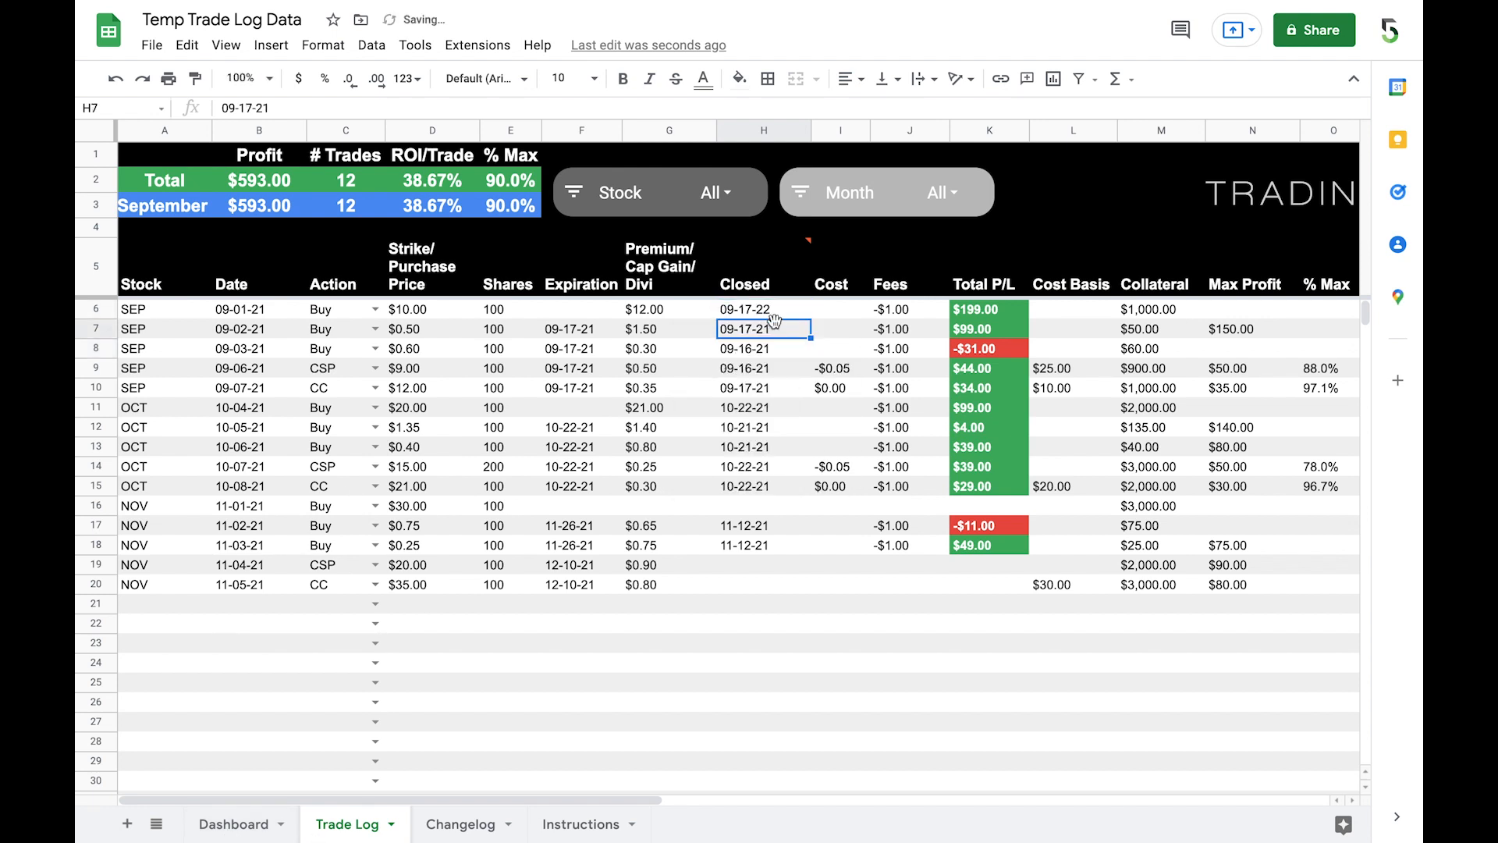
{"action": "double_click", "coordinate": [774, 328]}
{"action": "key", "text": "BackSpace"}
{"action": "type", "text": "2"}
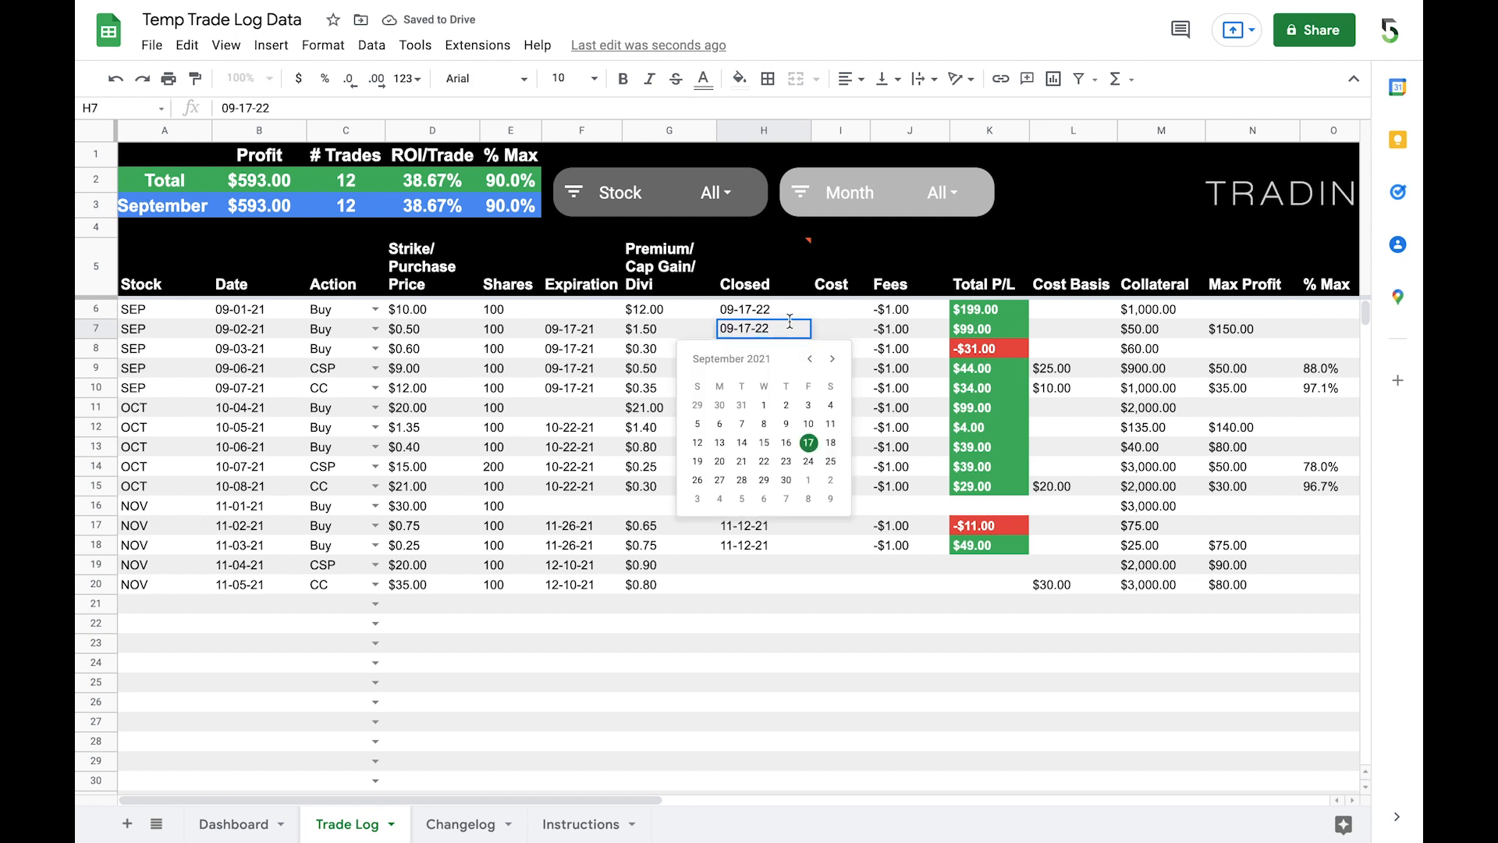
{"action": "key", "text": "Return"}
{"action": "double_click", "coordinate": [771, 349]}
{"action": "key", "text": "BackSpace"}
{"action": "type", "text": "22"}
{"action": "key", "text": "Return"}
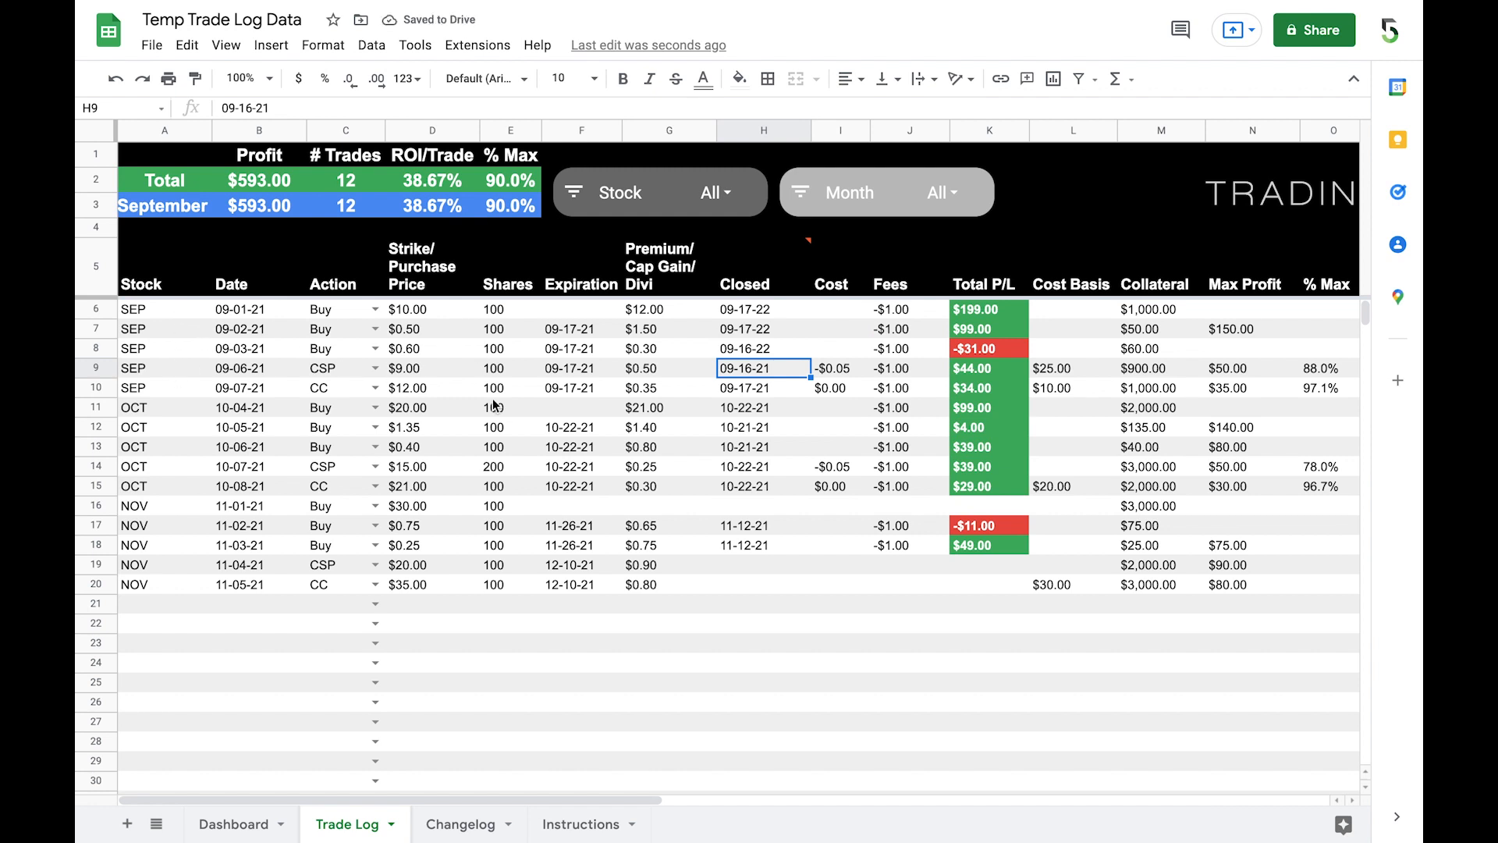
Step: Set the year date in the Dashboard's title to 1/1/2022
{"action": "left_click", "coordinate": [234, 824]}
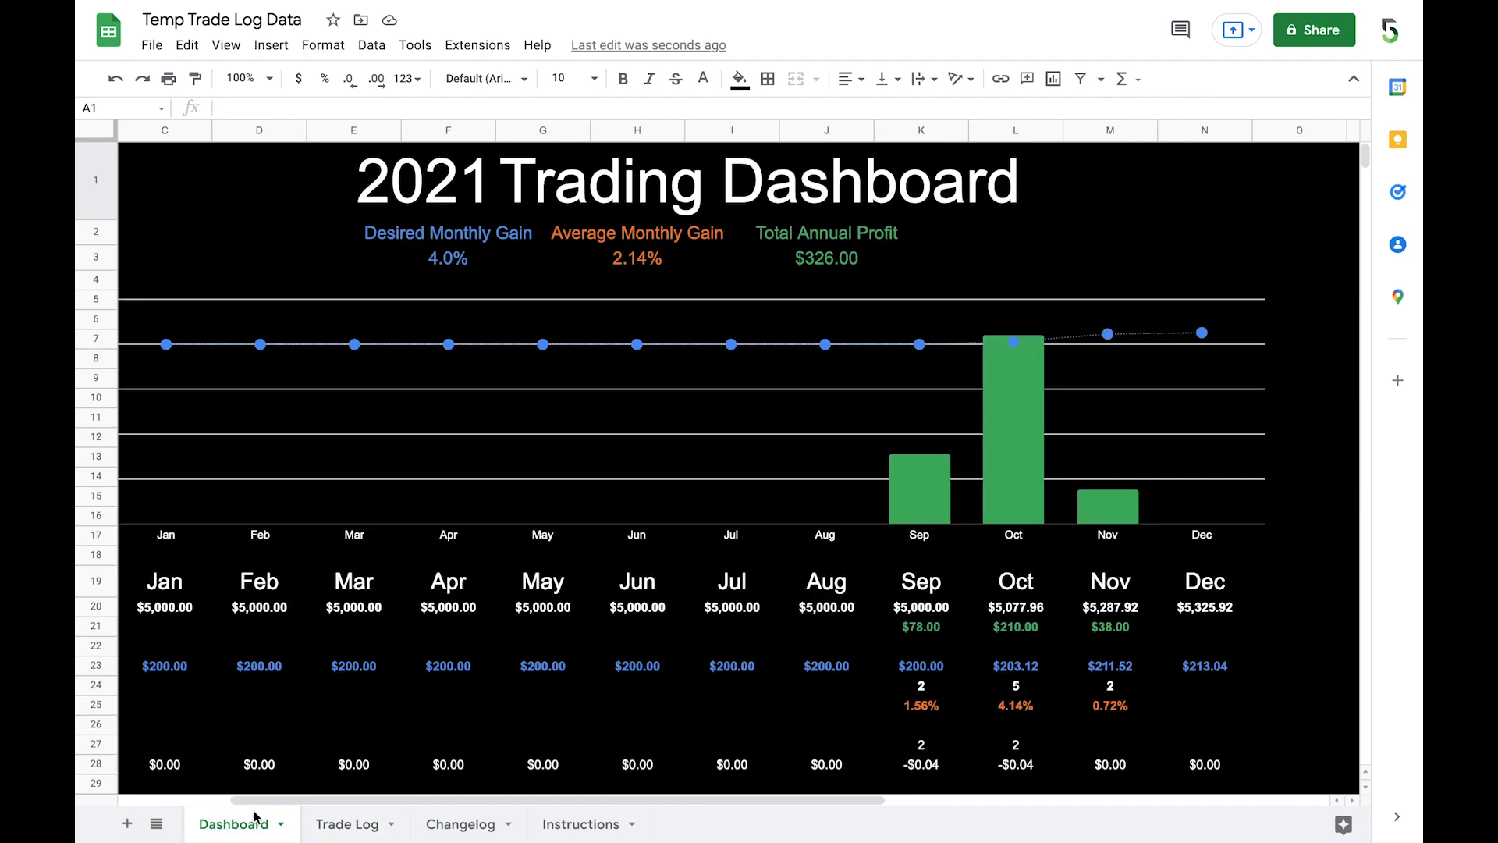
{"action": "left_click", "coordinate": [402, 201]}
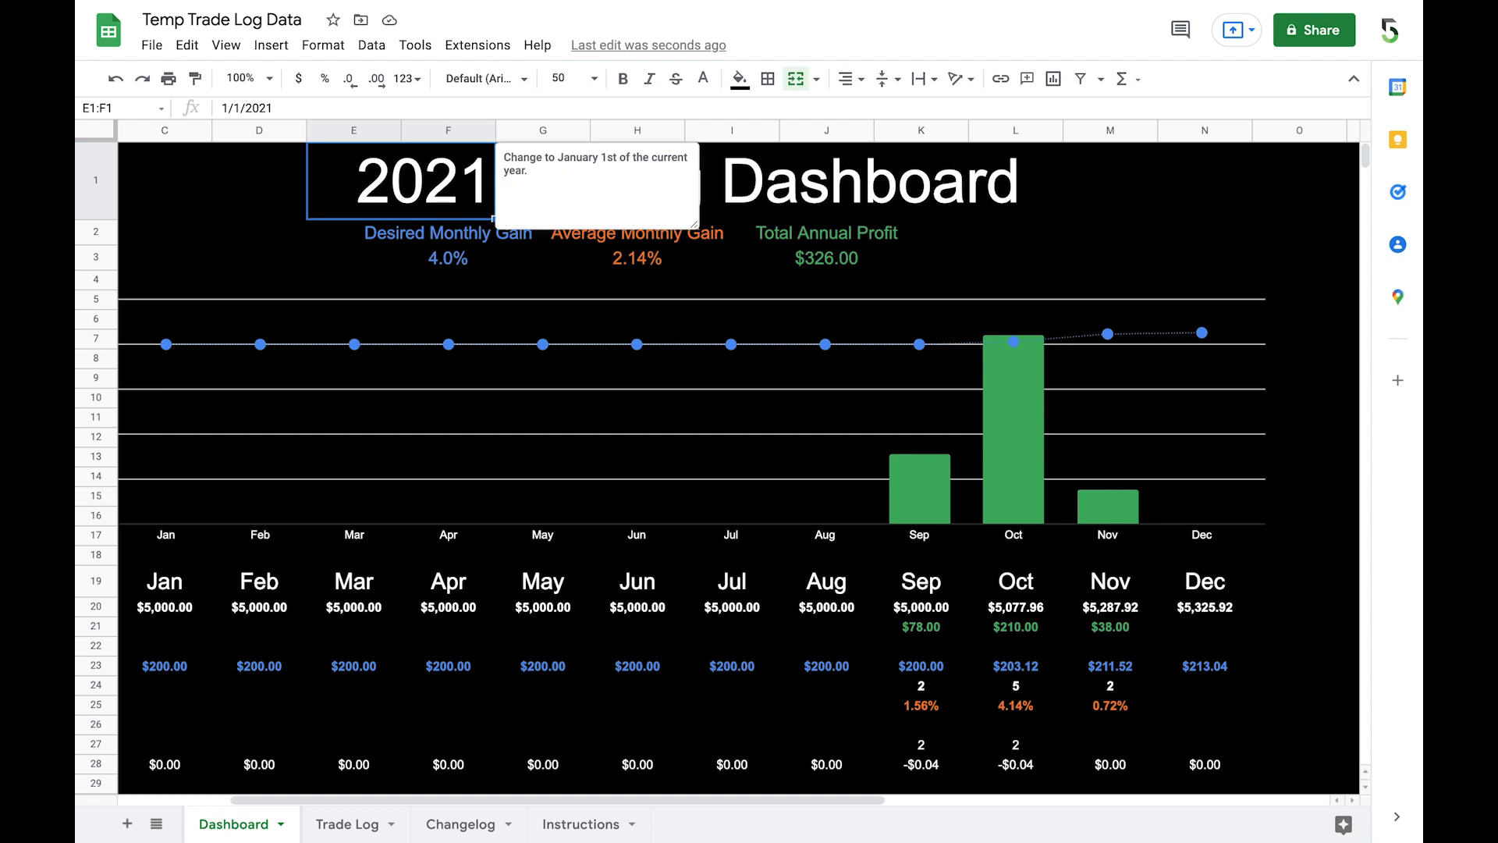
{"action": "type", "text": "1/1/2022"}
{"action": "key", "text": "Return"}
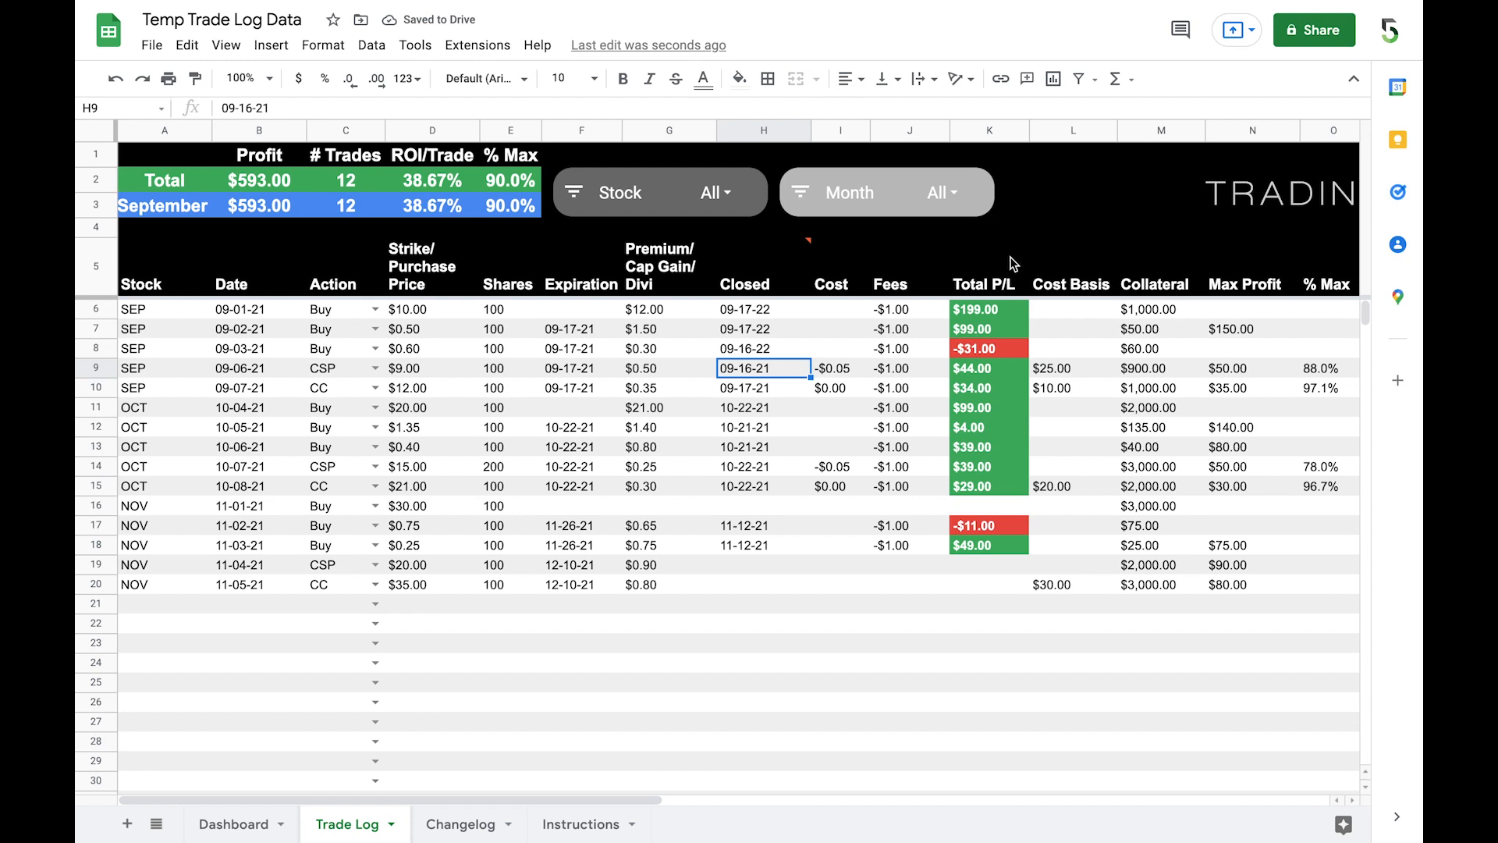
Step: Filter the Trade Log's Month slicer to show only September
{"action": "left_click", "coordinate": [955, 192]}
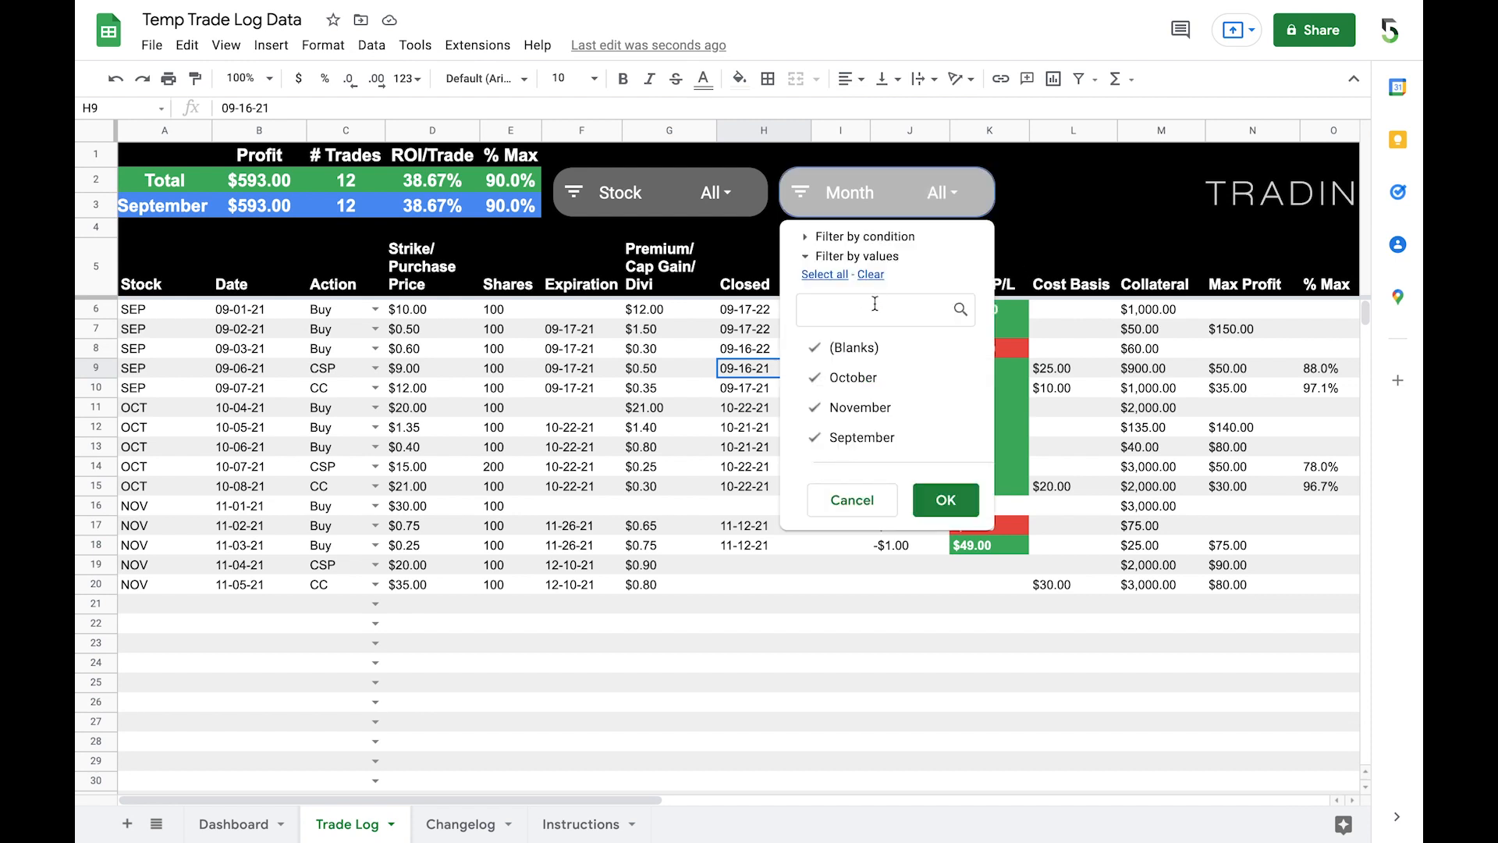
{"action": "left_click", "coordinate": [871, 274]}
{"action": "left_click", "coordinate": [863, 437]}
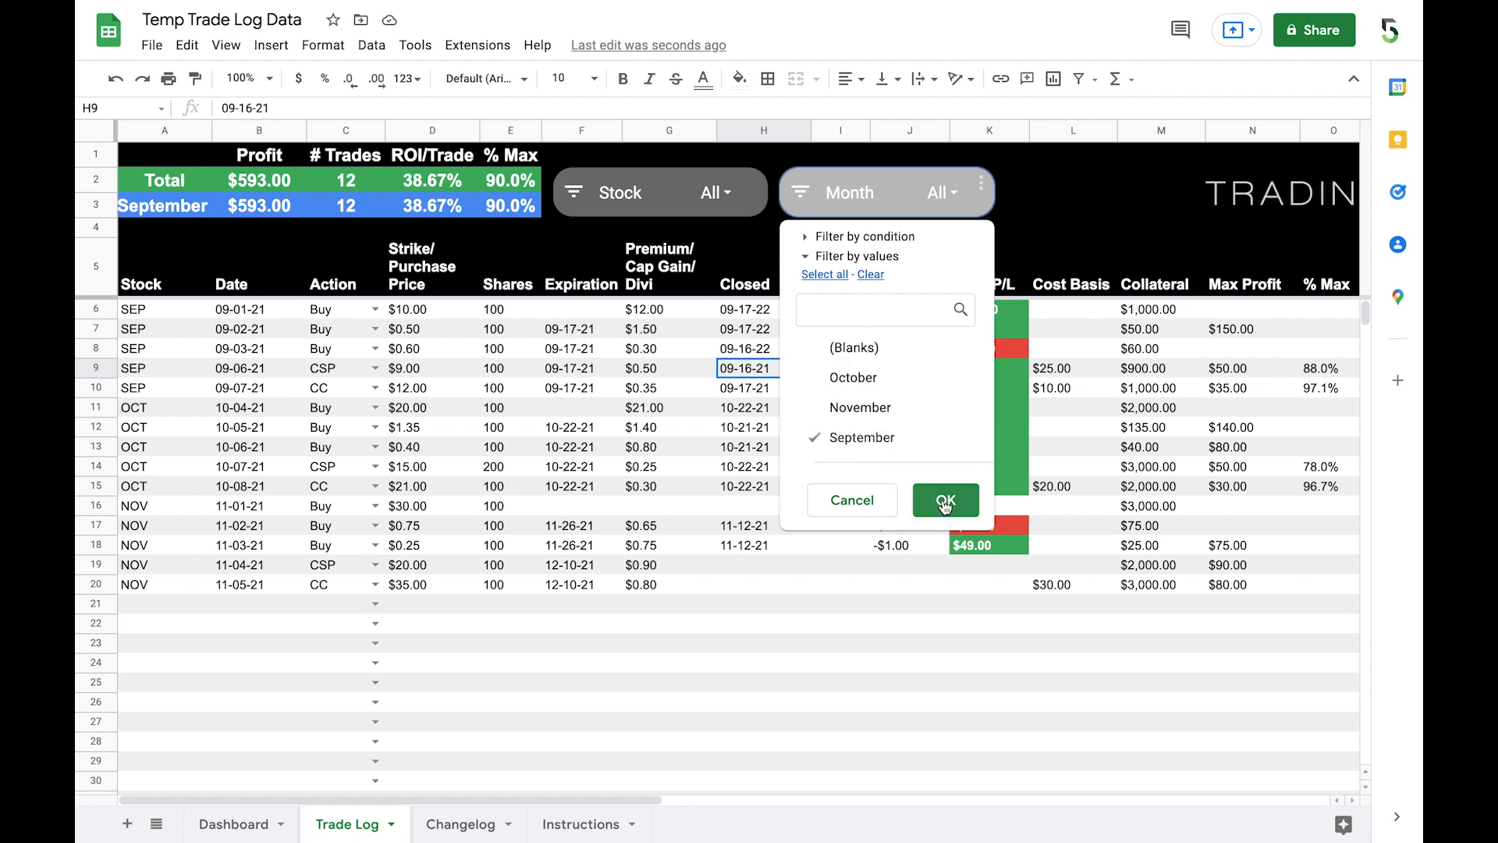
{"action": "left_click", "coordinate": [937, 501]}
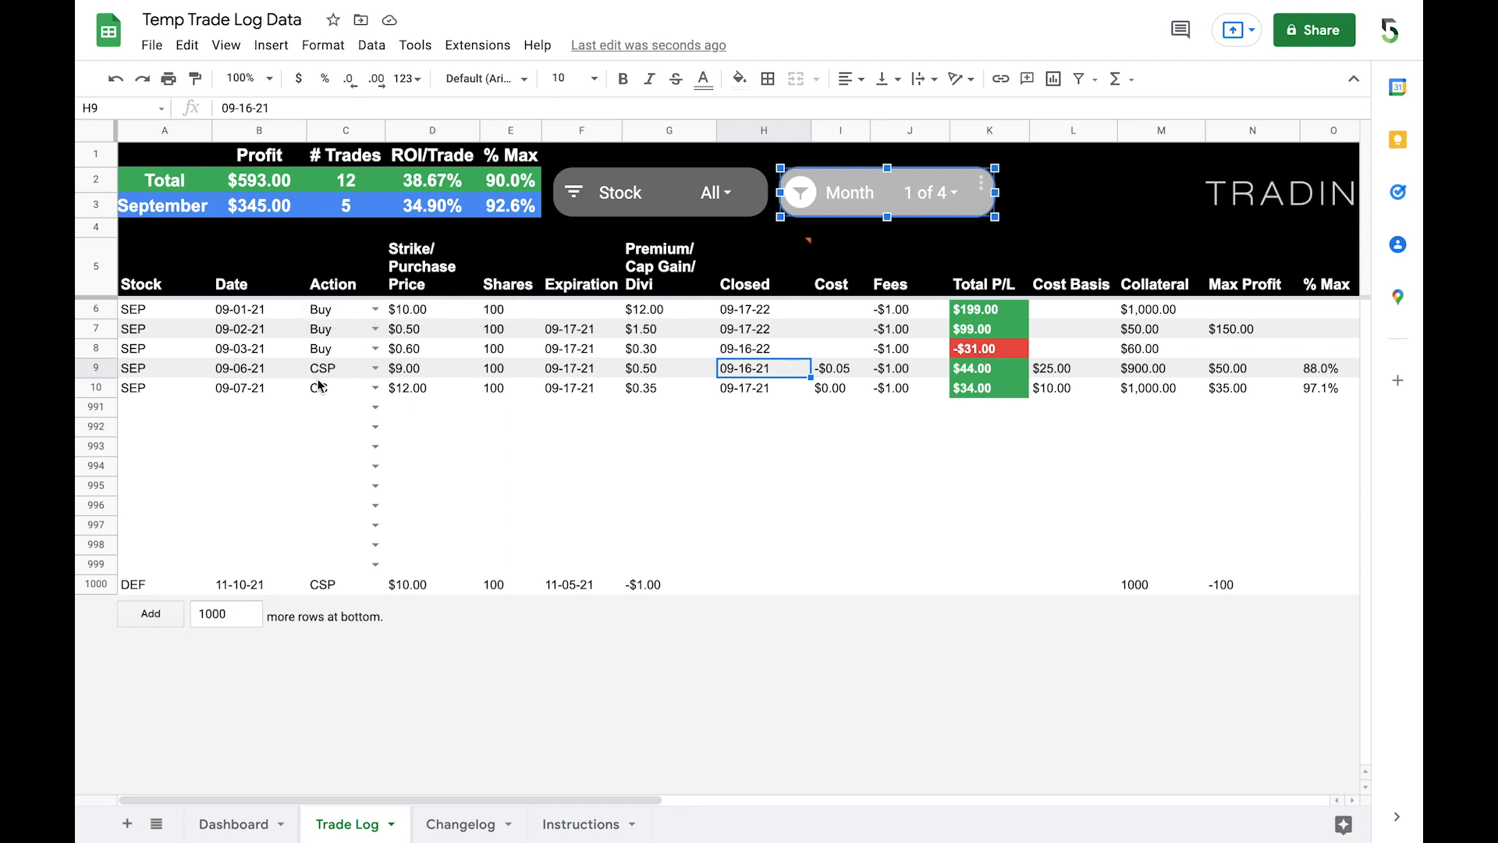
Step: Make a copy of the spreadsheet named "2022 Trade Log" in the Templates folder
{"action": "left_click", "coordinate": [153, 47]}
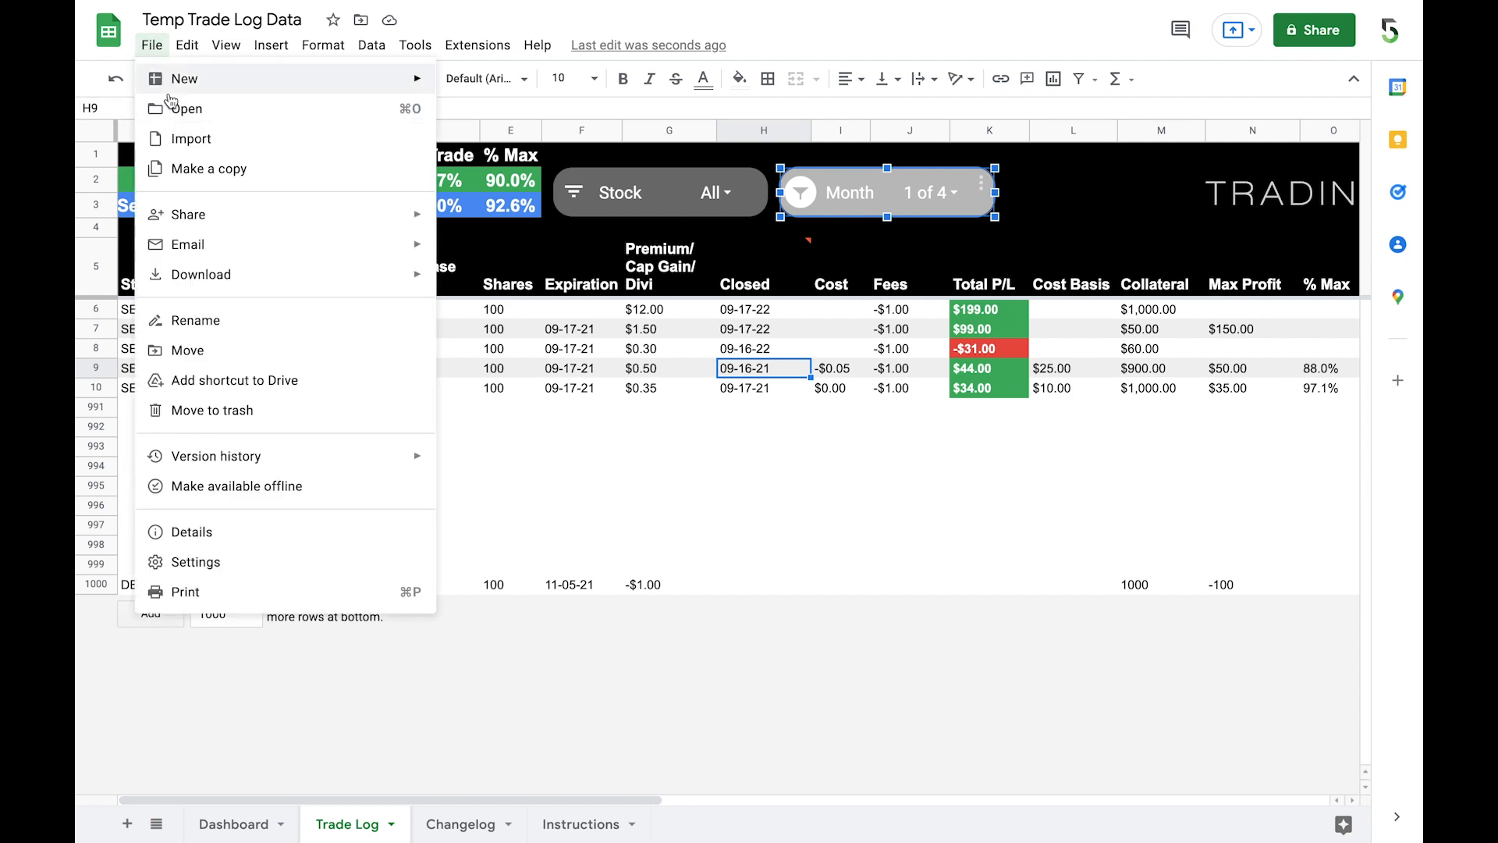
{"action": "left_click", "coordinate": [205, 169]}
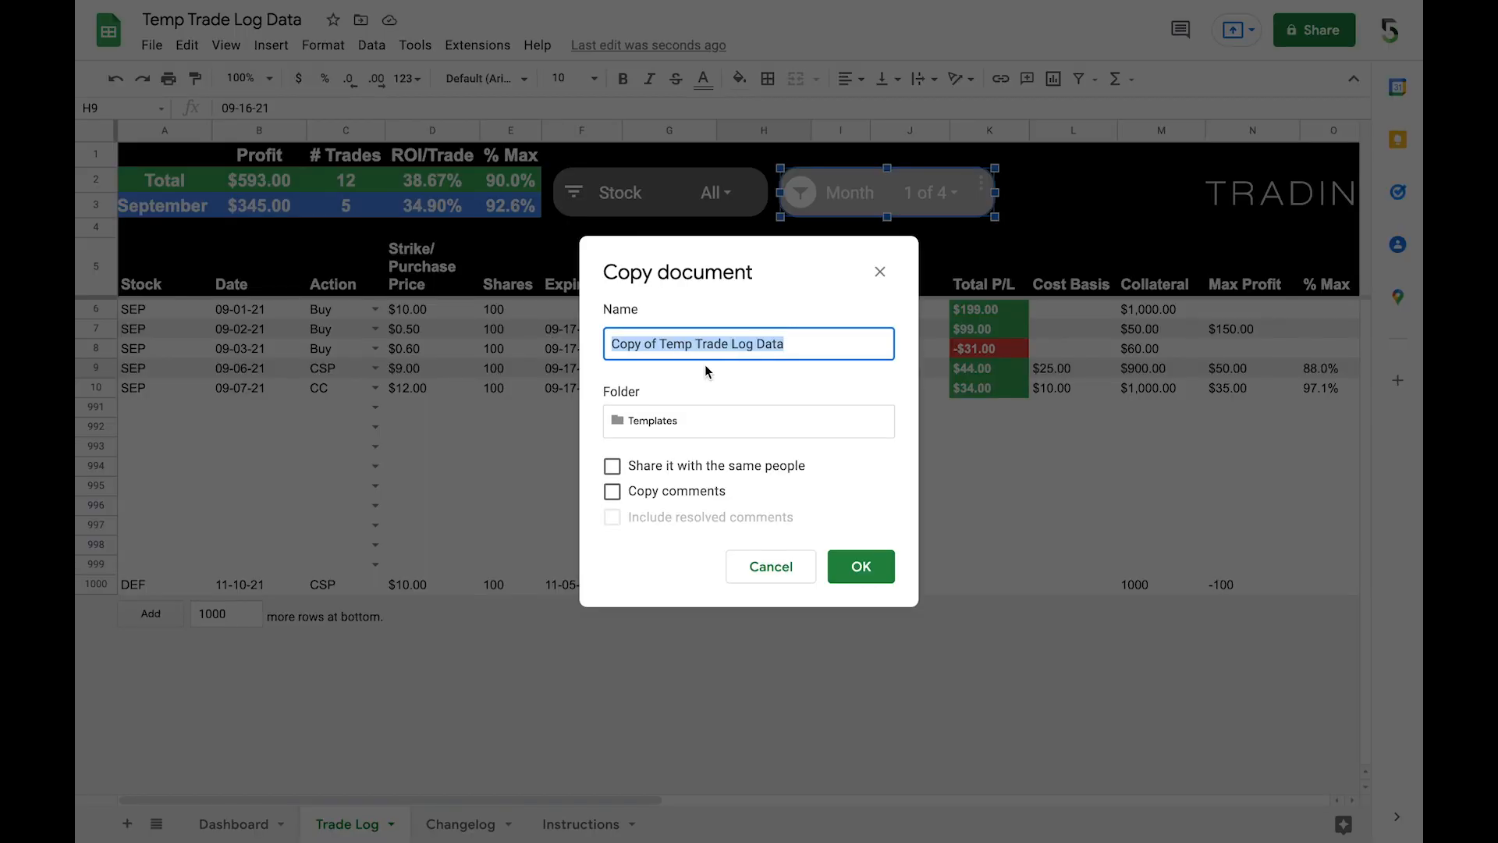
{"action": "type", "text": "2022 T"}
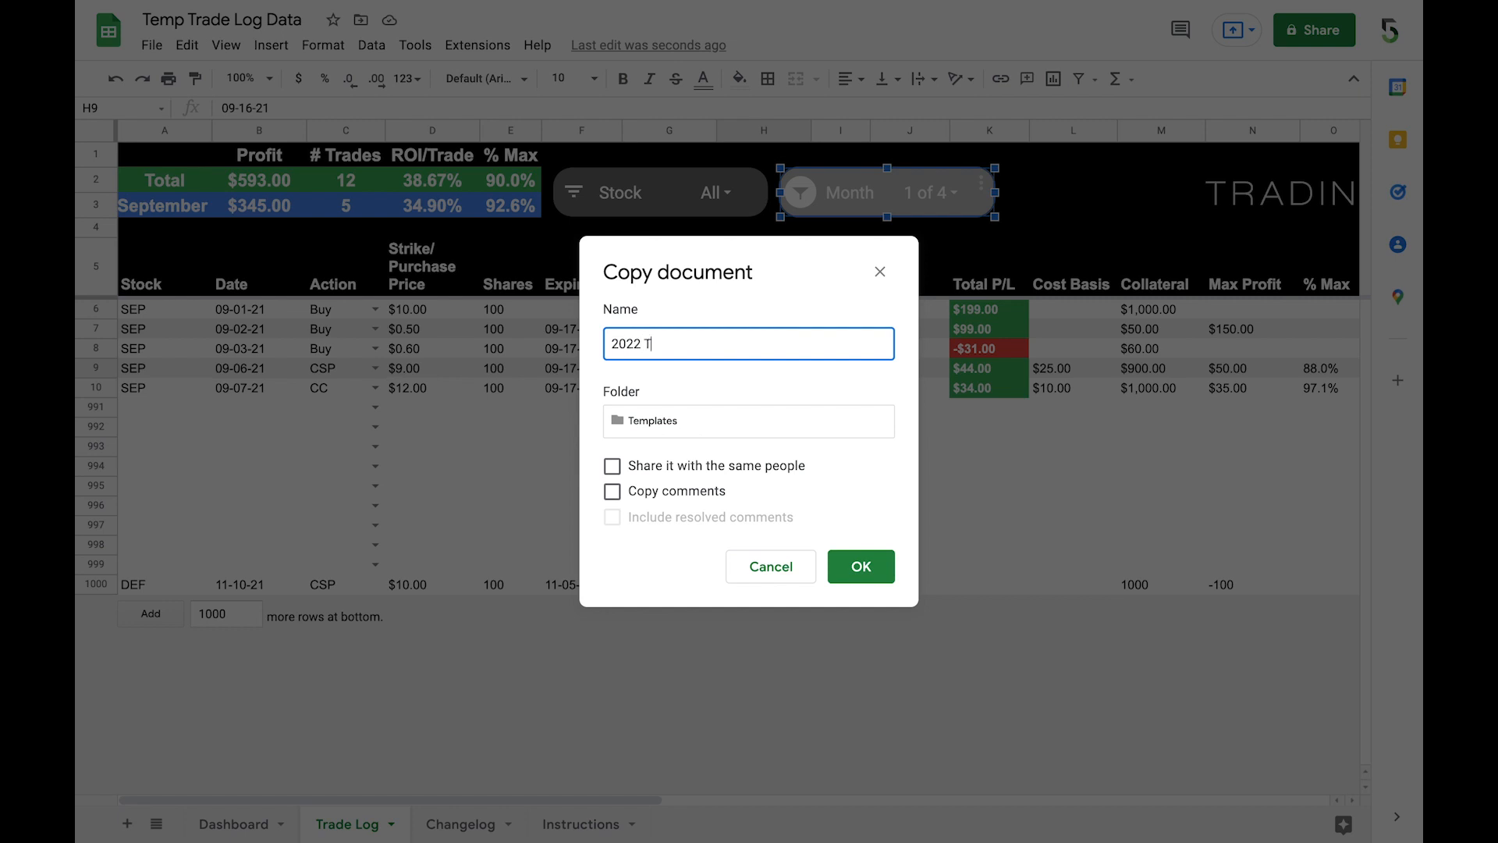
{"action": "type", "text": "rade Log"}
{"action": "key", "text": "Return"}
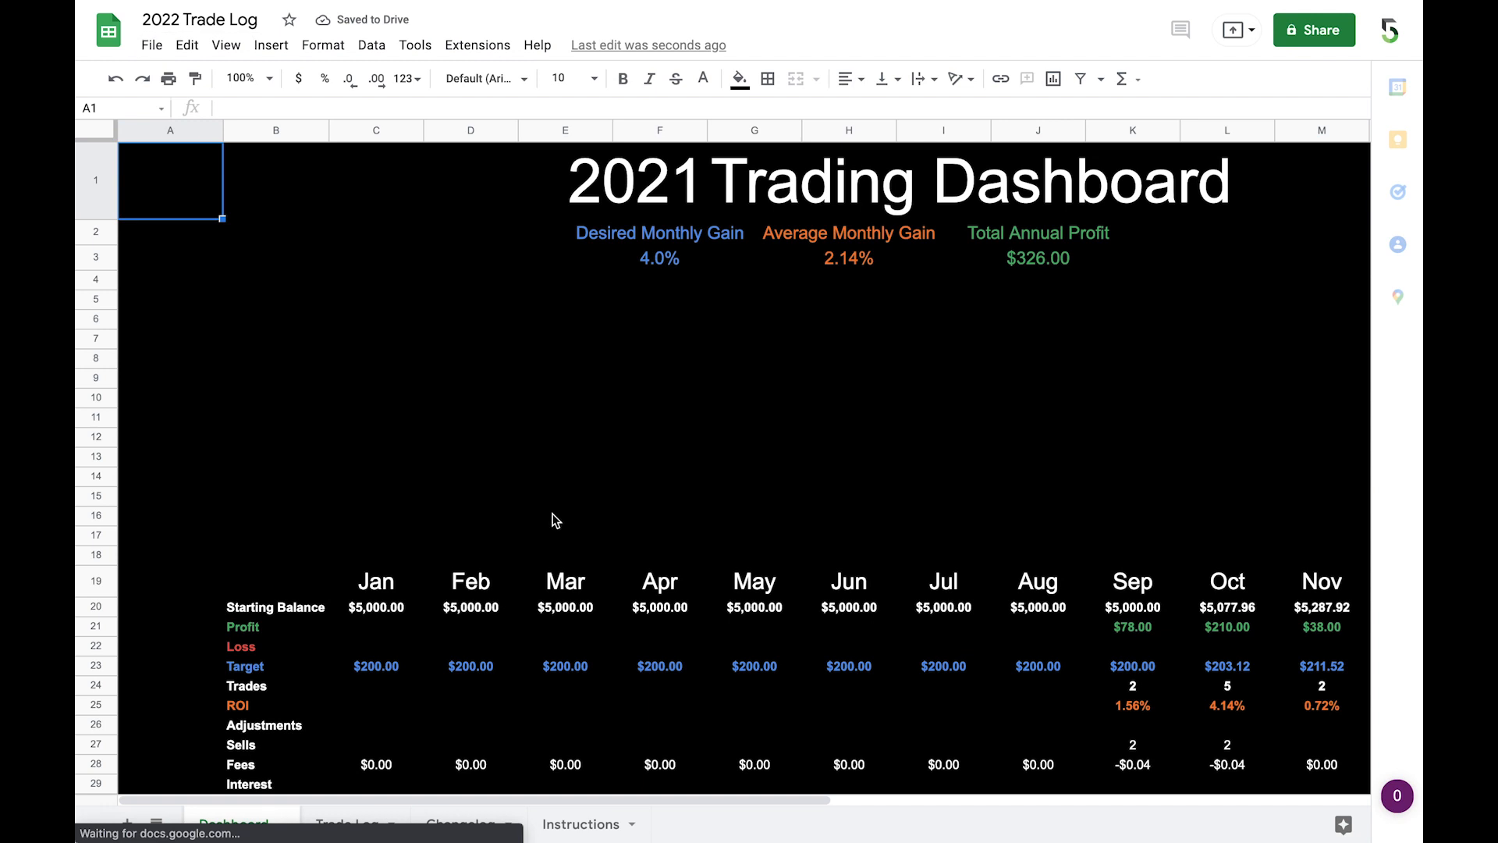
Step: Filter the copied file's Trade Log by month to exclude blanks, keeping October, November and September
{"action": "left_click", "coordinate": [434, 612]}
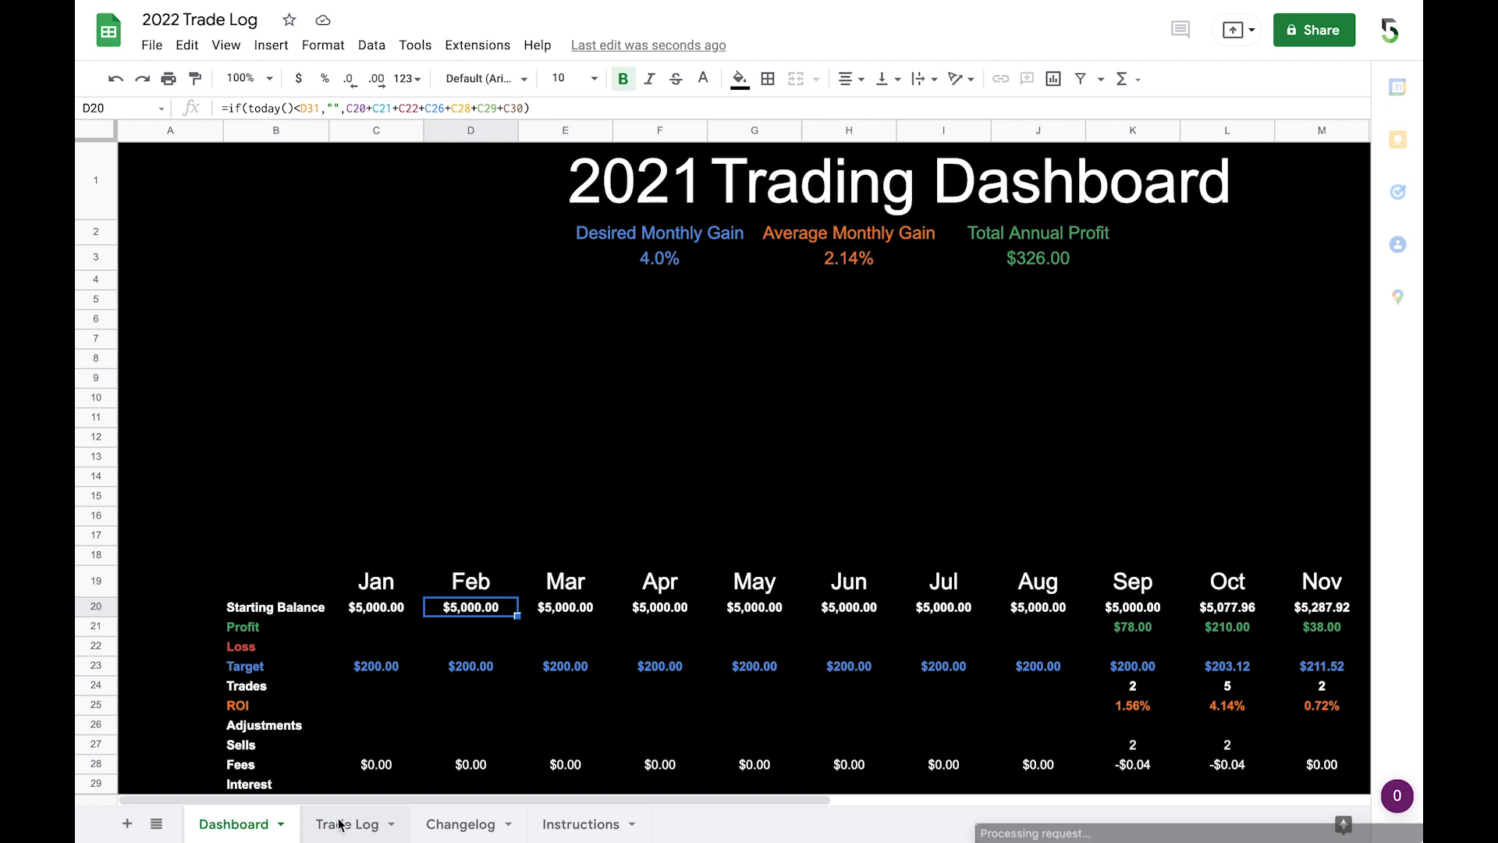
{"action": "left_click", "coordinate": [341, 826]}
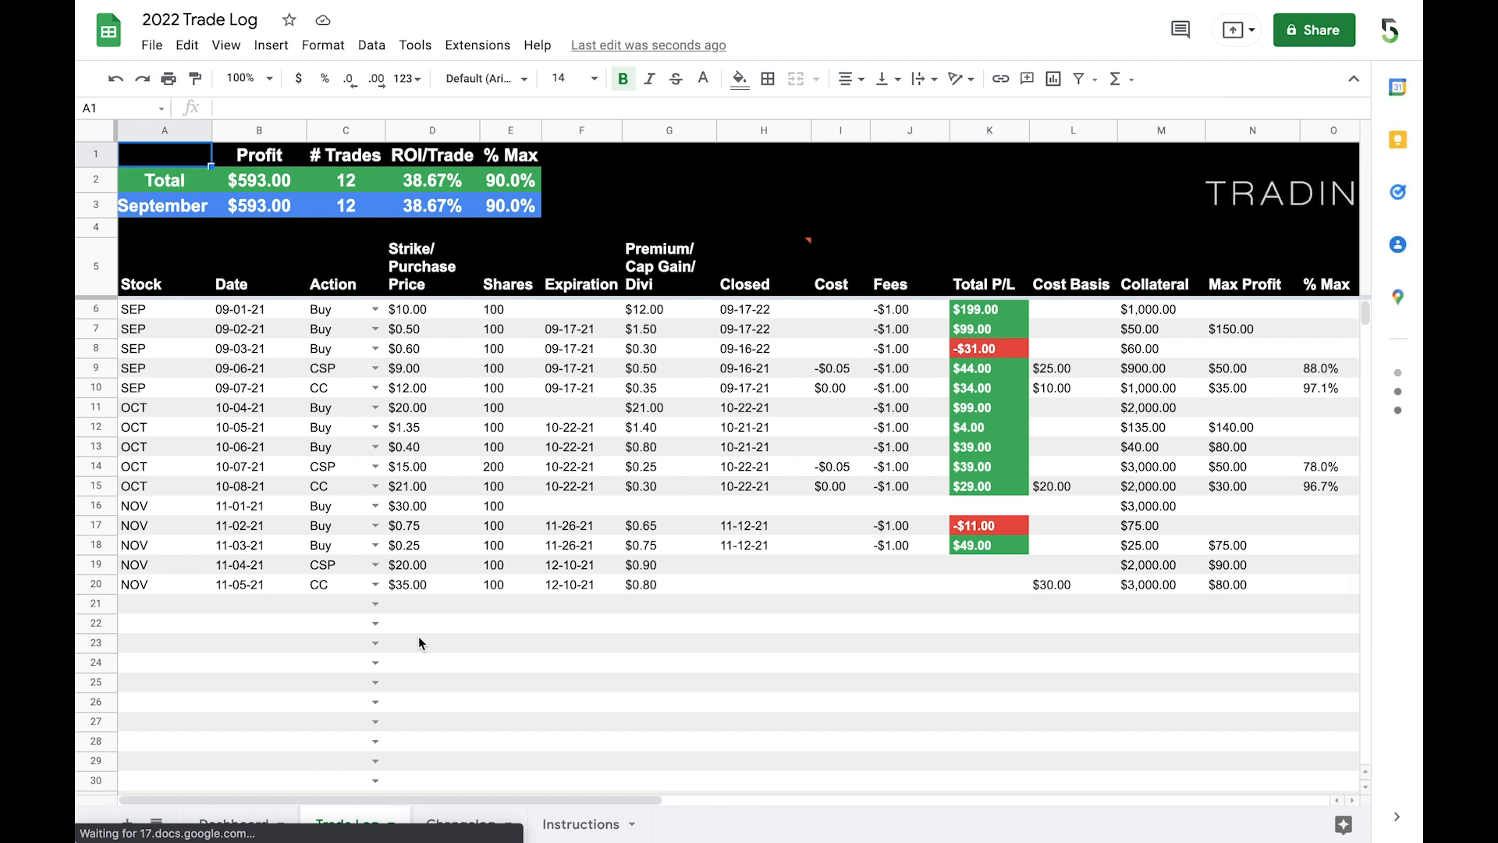
{"action": "left_click", "coordinate": [957, 190]}
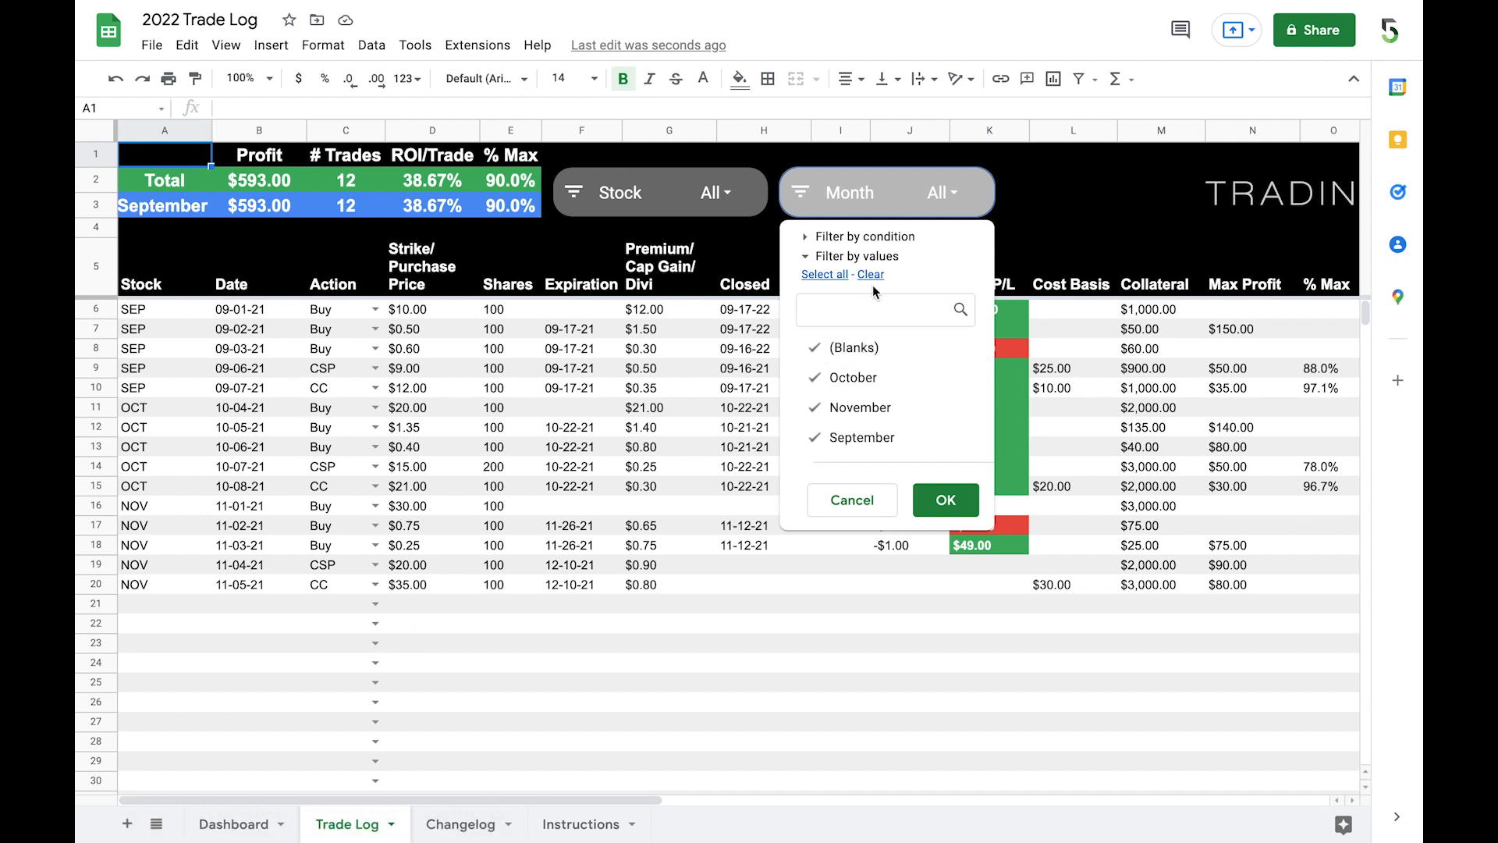
{"action": "left_click", "coordinate": [847, 353]}
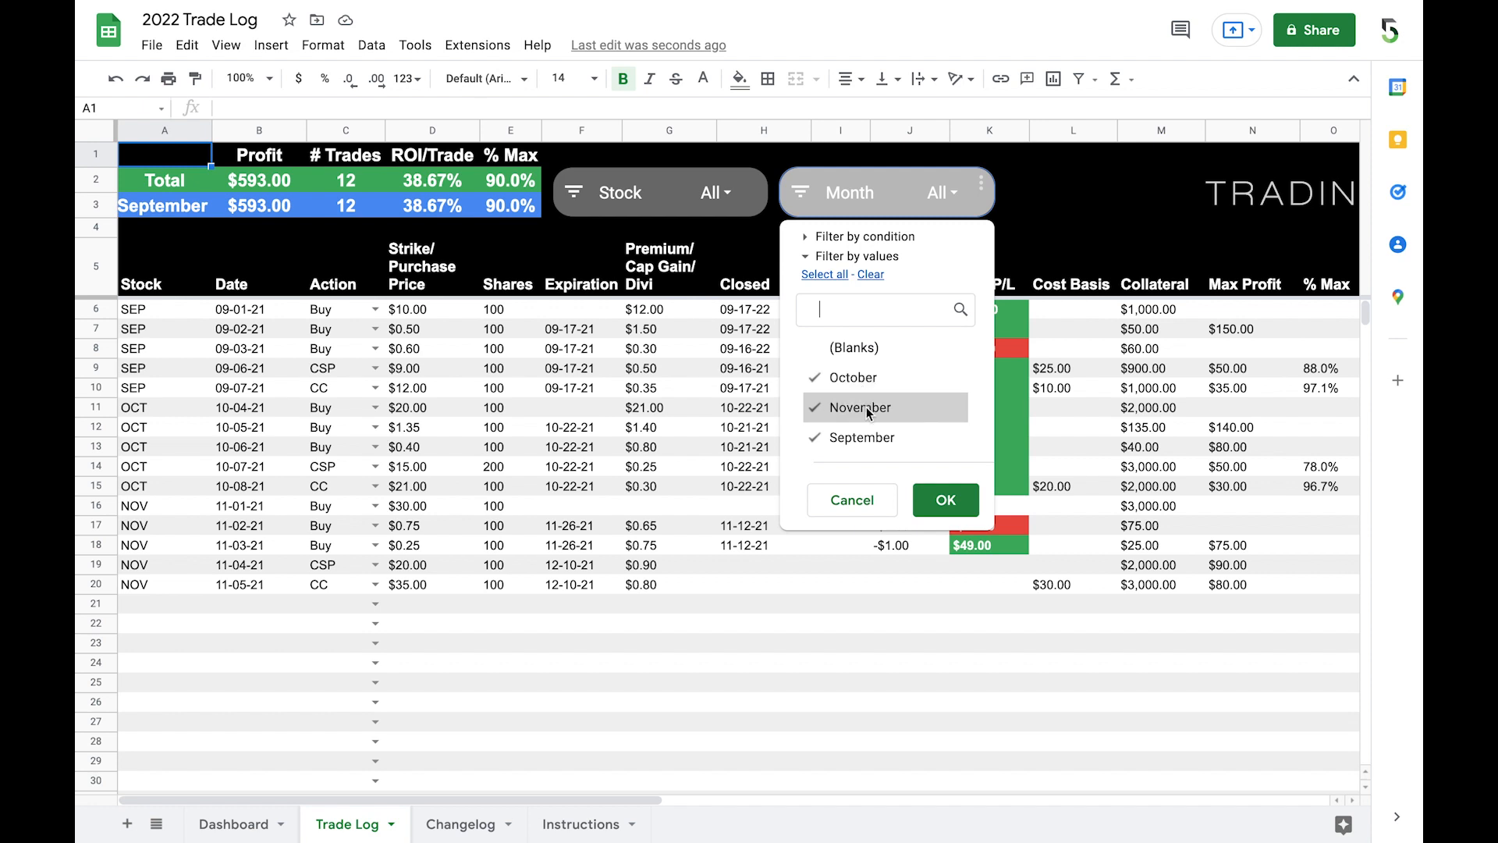
{"action": "left_click", "coordinate": [946, 506]}
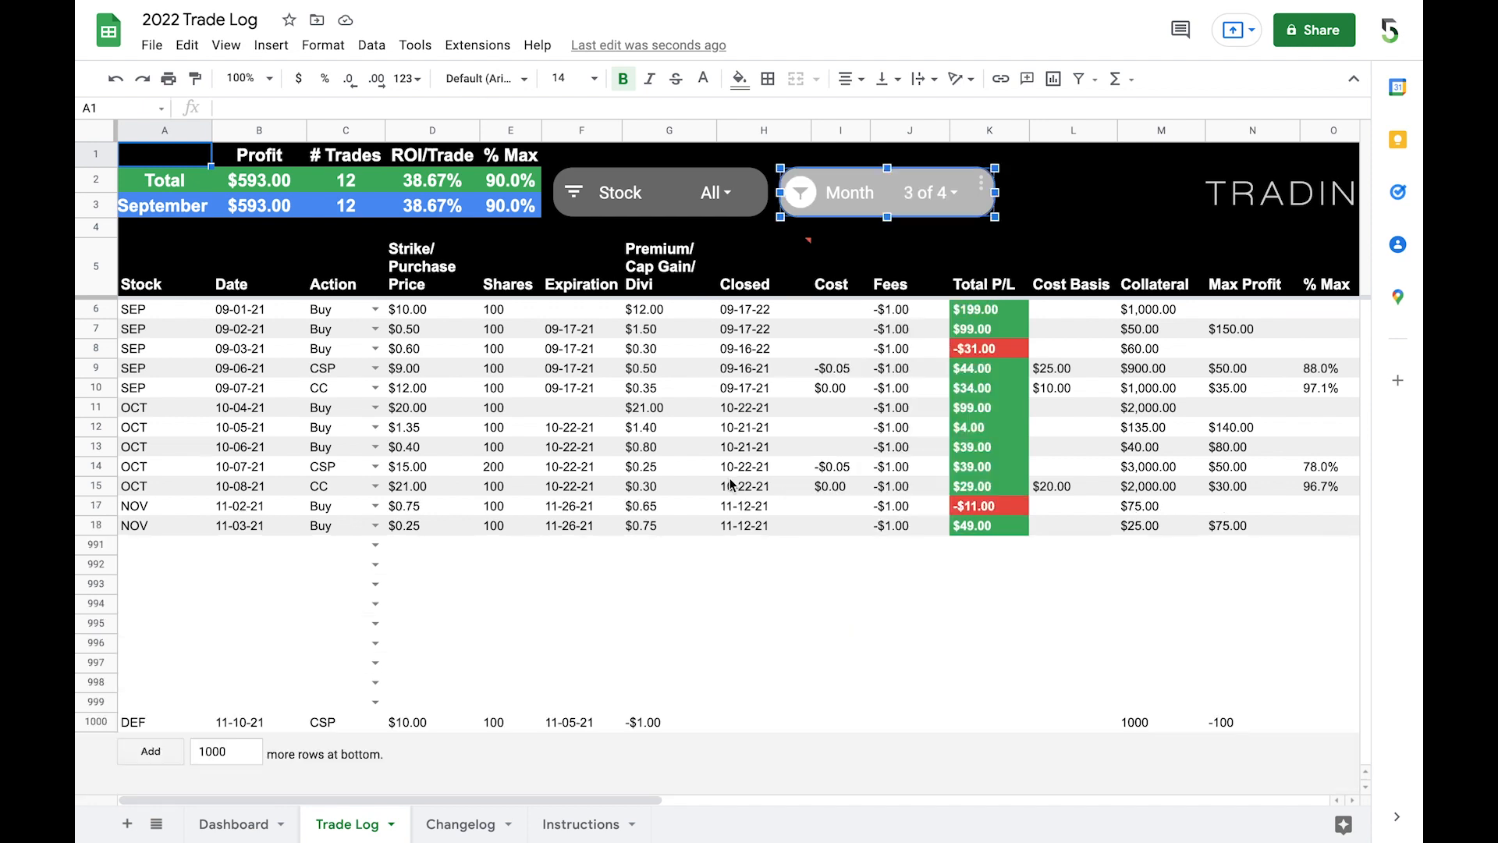
{"action": "left_click", "coordinate": [102, 315]}
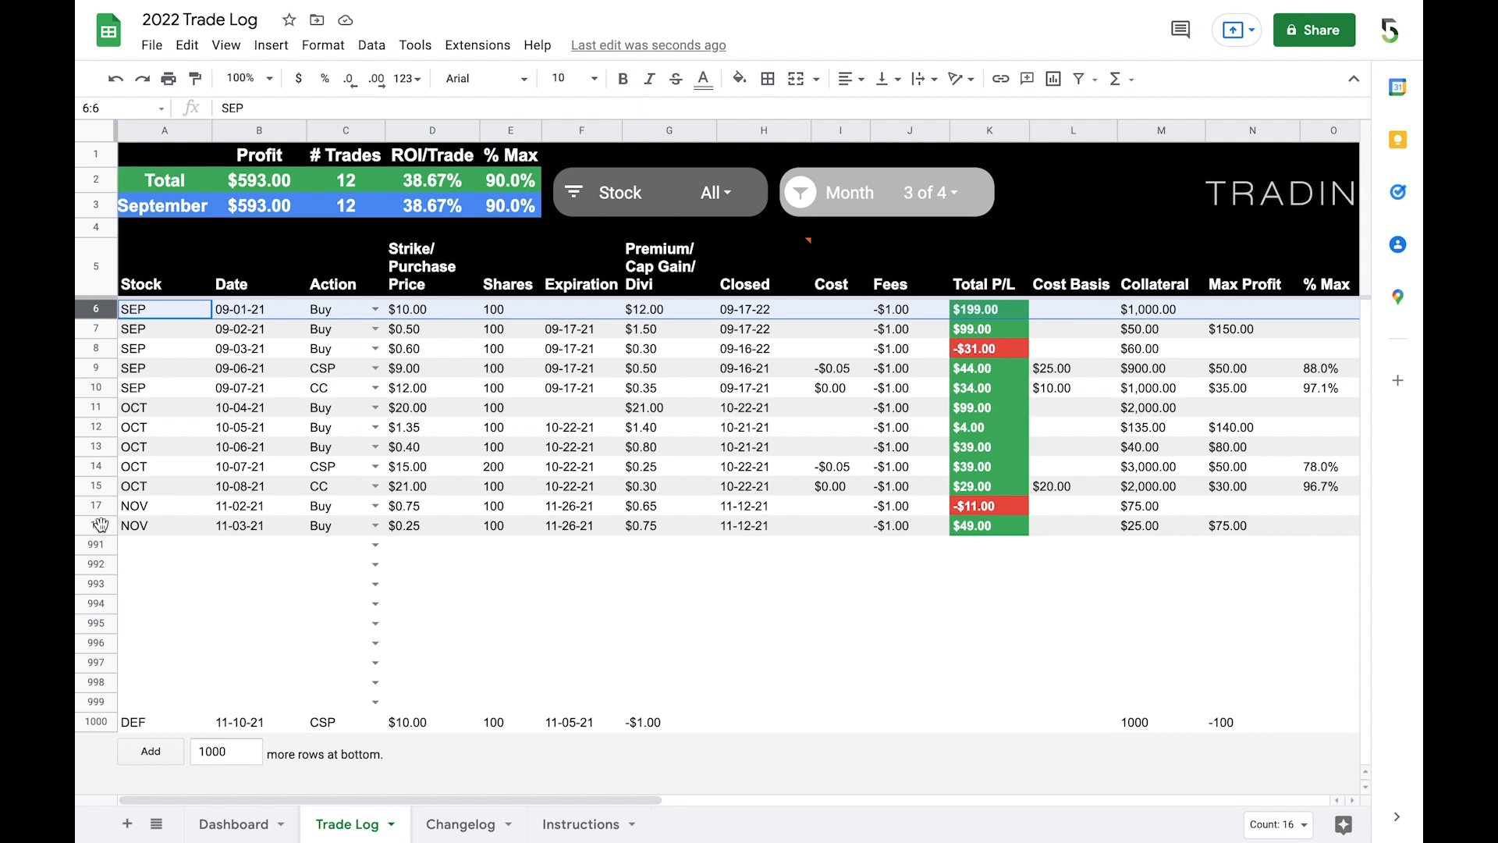
{"action": "left_click", "coordinate": [102, 525], "text": "shift"}
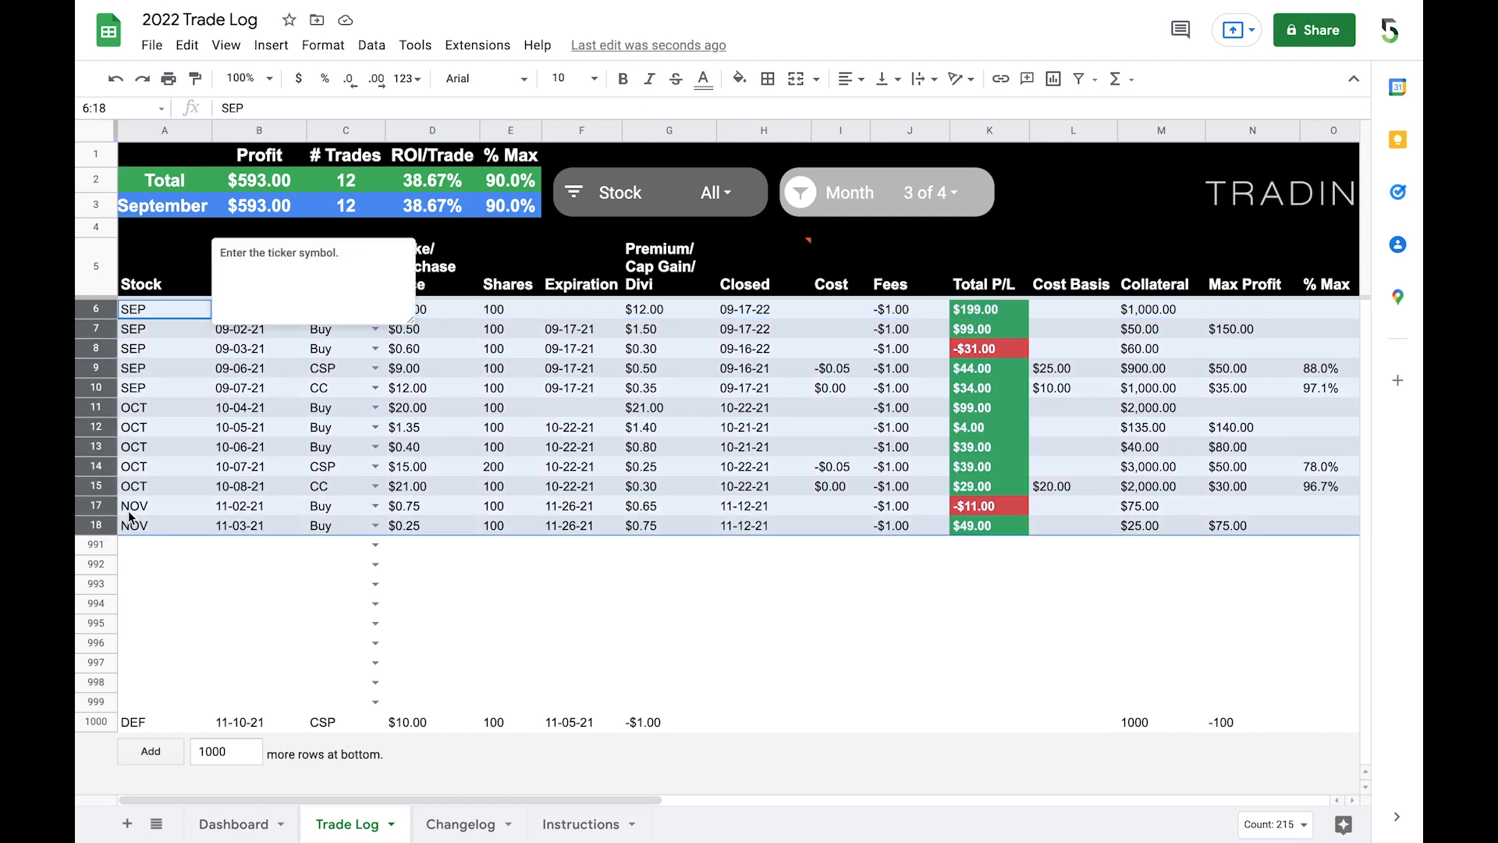
{"action": "right_click", "coordinate": [213, 499]}
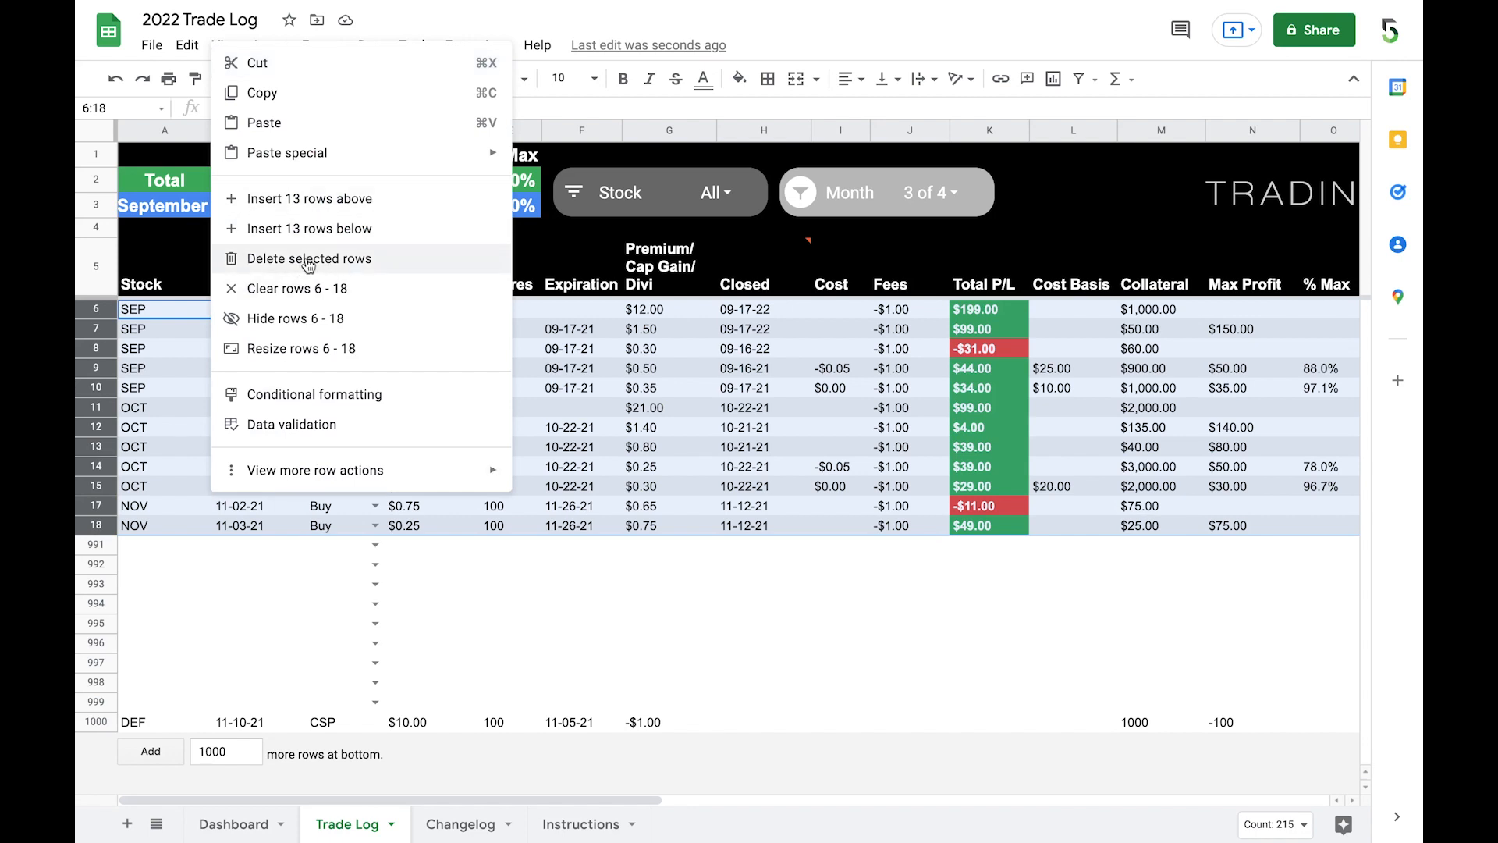
{"action": "left_click", "coordinate": [151, 375]}
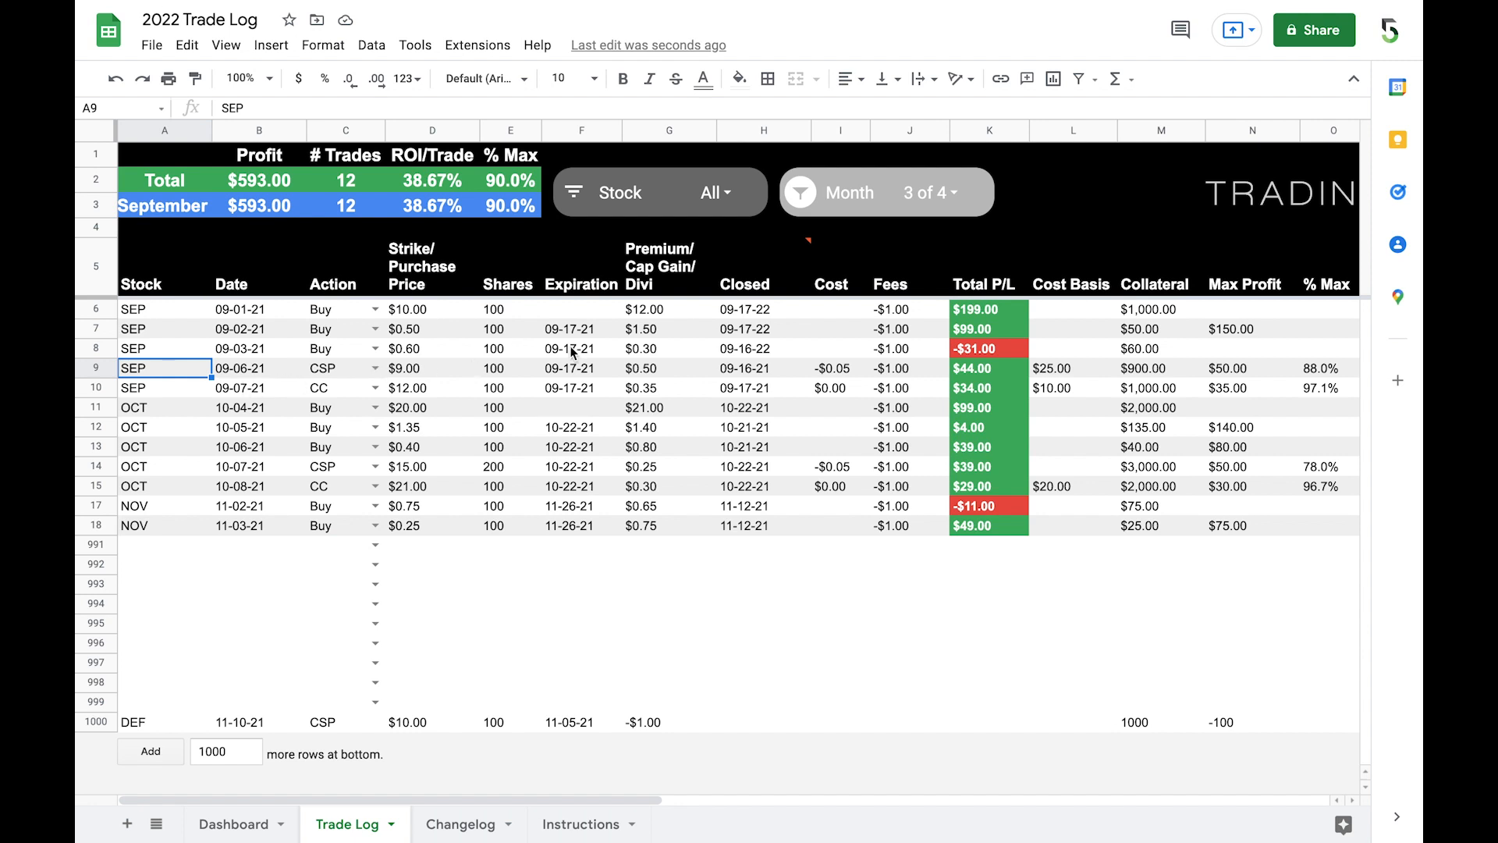
Step: Examine which Total P/L, Cost Basis and Collateral cells hold formulas, comparing row 6 with the rows beneath it
{"action": "left_click", "coordinate": [96, 309]}
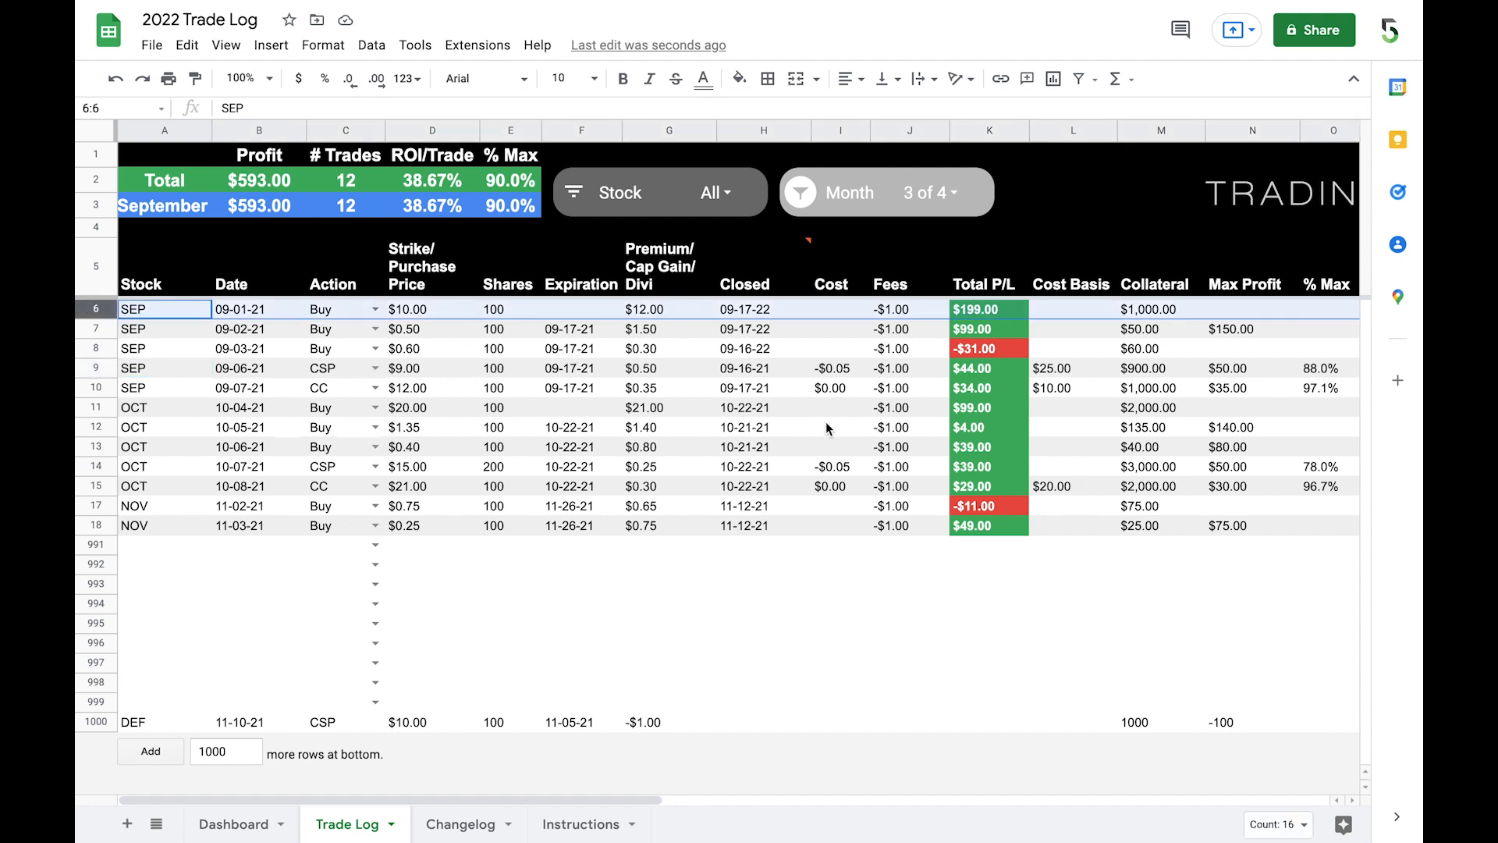
{"action": "left_click", "coordinate": [999, 309]}
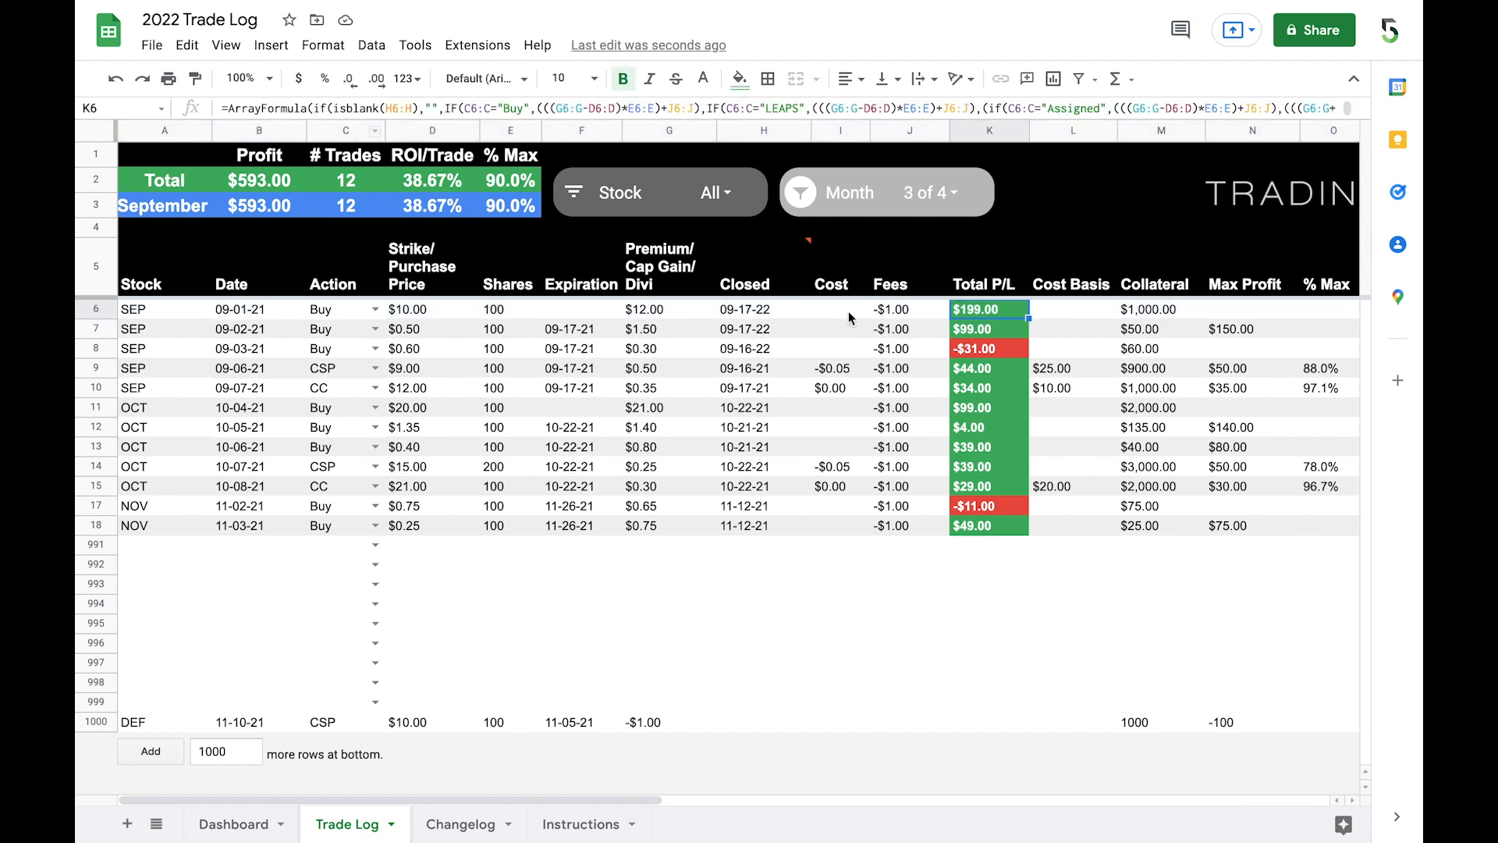
{"action": "left_click", "coordinate": [991, 331]}
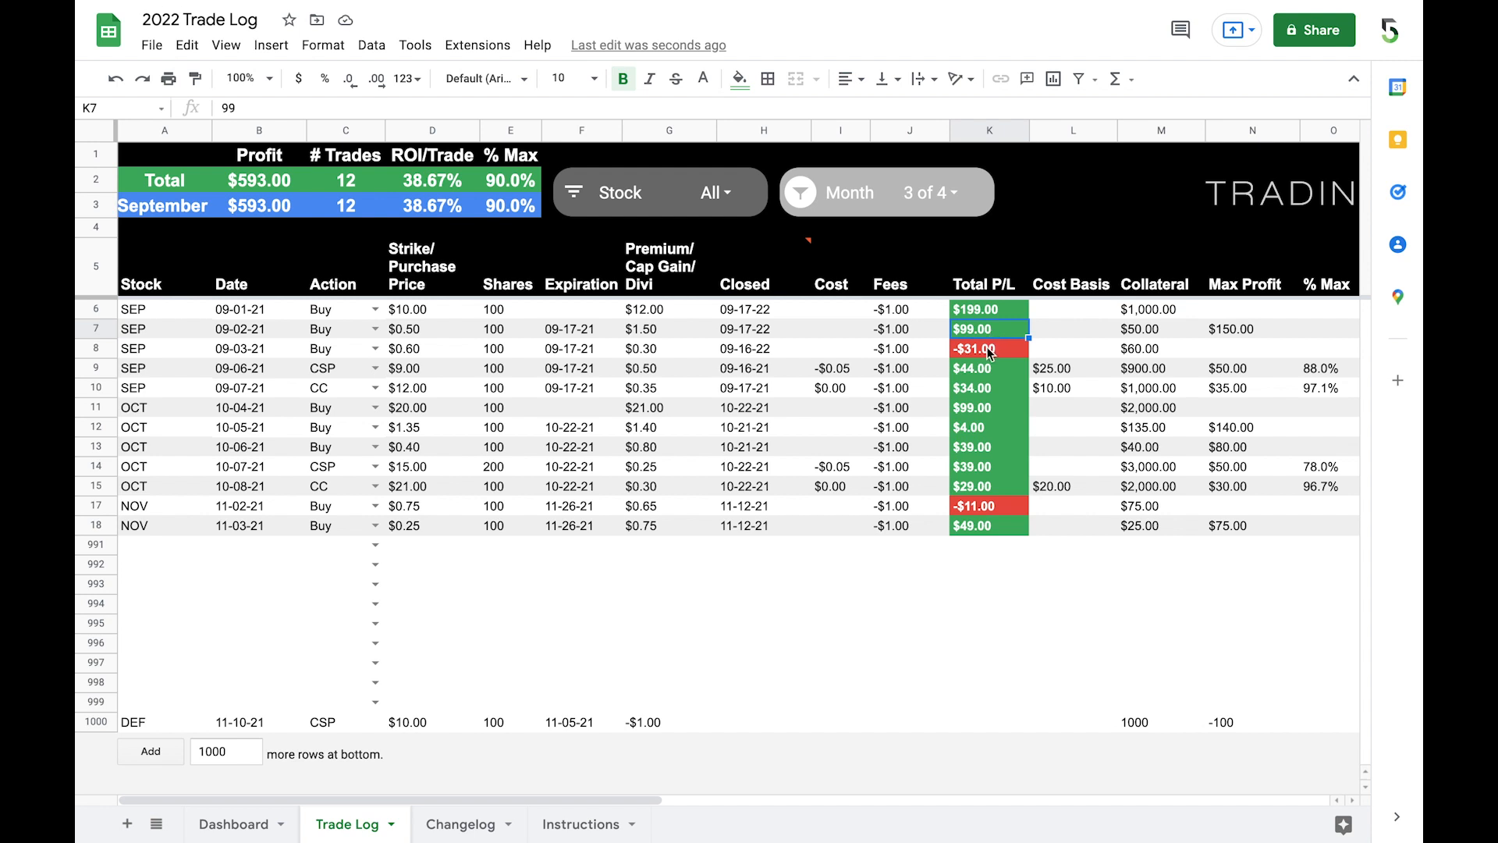
{"action": "left_click", "coordinate": [988, 353]}
{"action": "left_click", "coordinate": [988, 372]}
{"action": "left_click", "coordinate": [987, 392]}
{"action": "left_click", "coordinate": [1050, 313]}
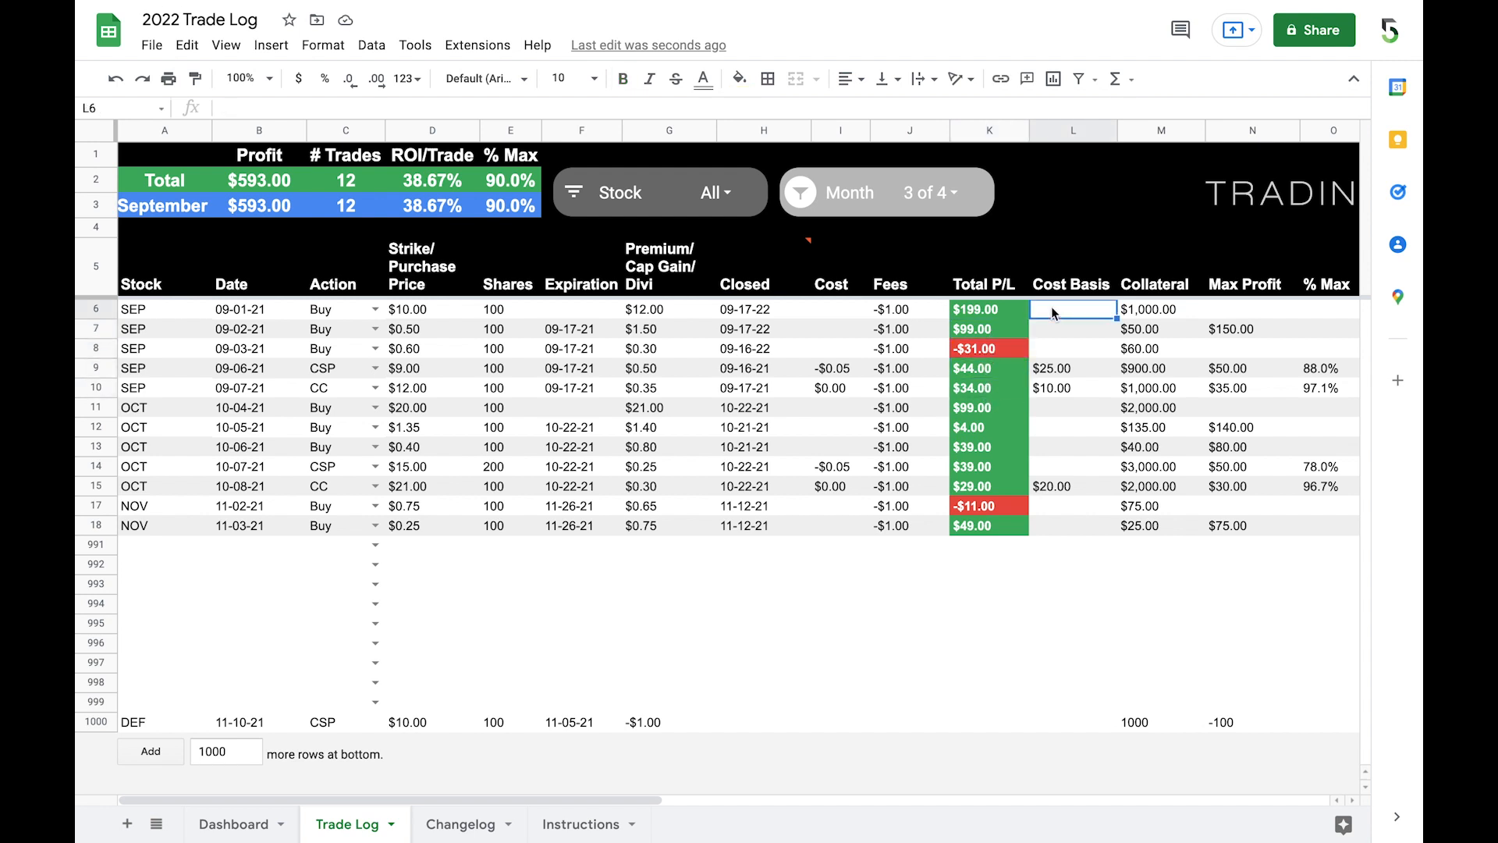
{"action": "left_click", "coordinate": [1149, 311]}
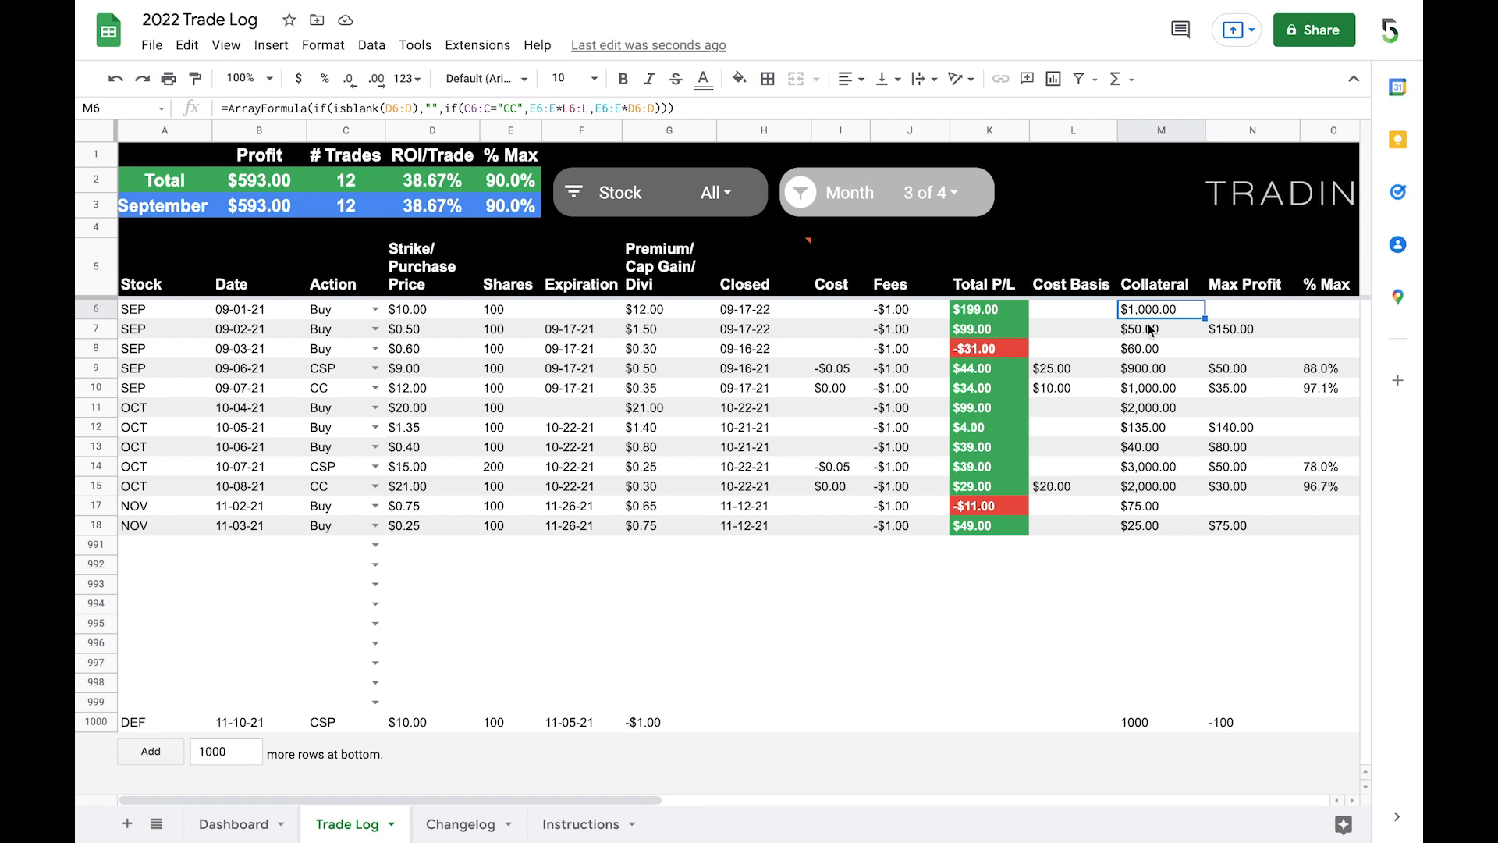
{"action": "left_click", "coordinate": [1152, 334]}
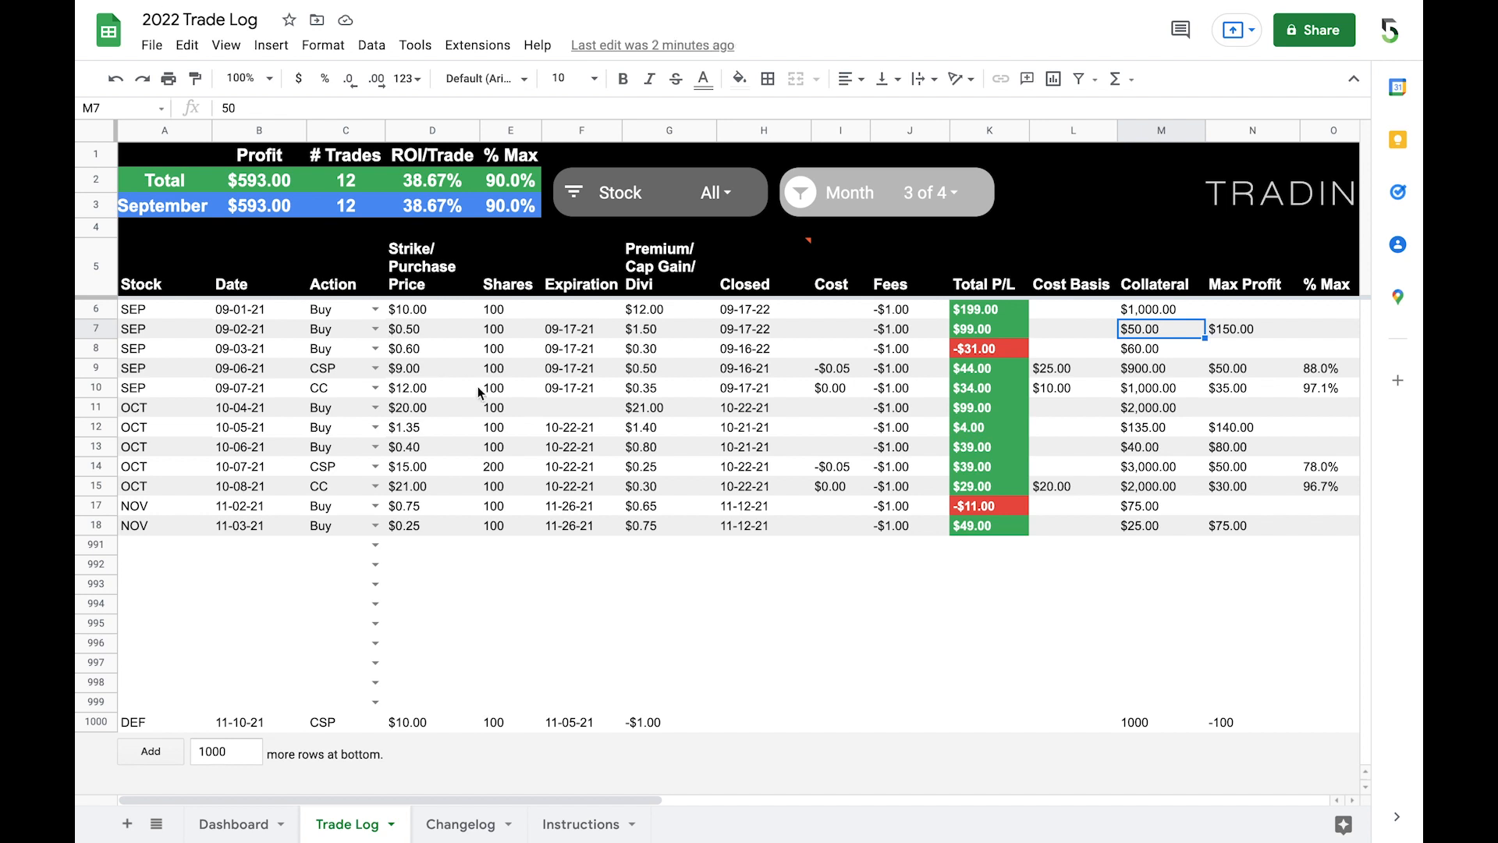
Step: Delete the closed trades in rows 7 to 18 of the Trade Log, keeping row 6 with its formulas
{"action": "left_click", "coordinate": [93, 306]}
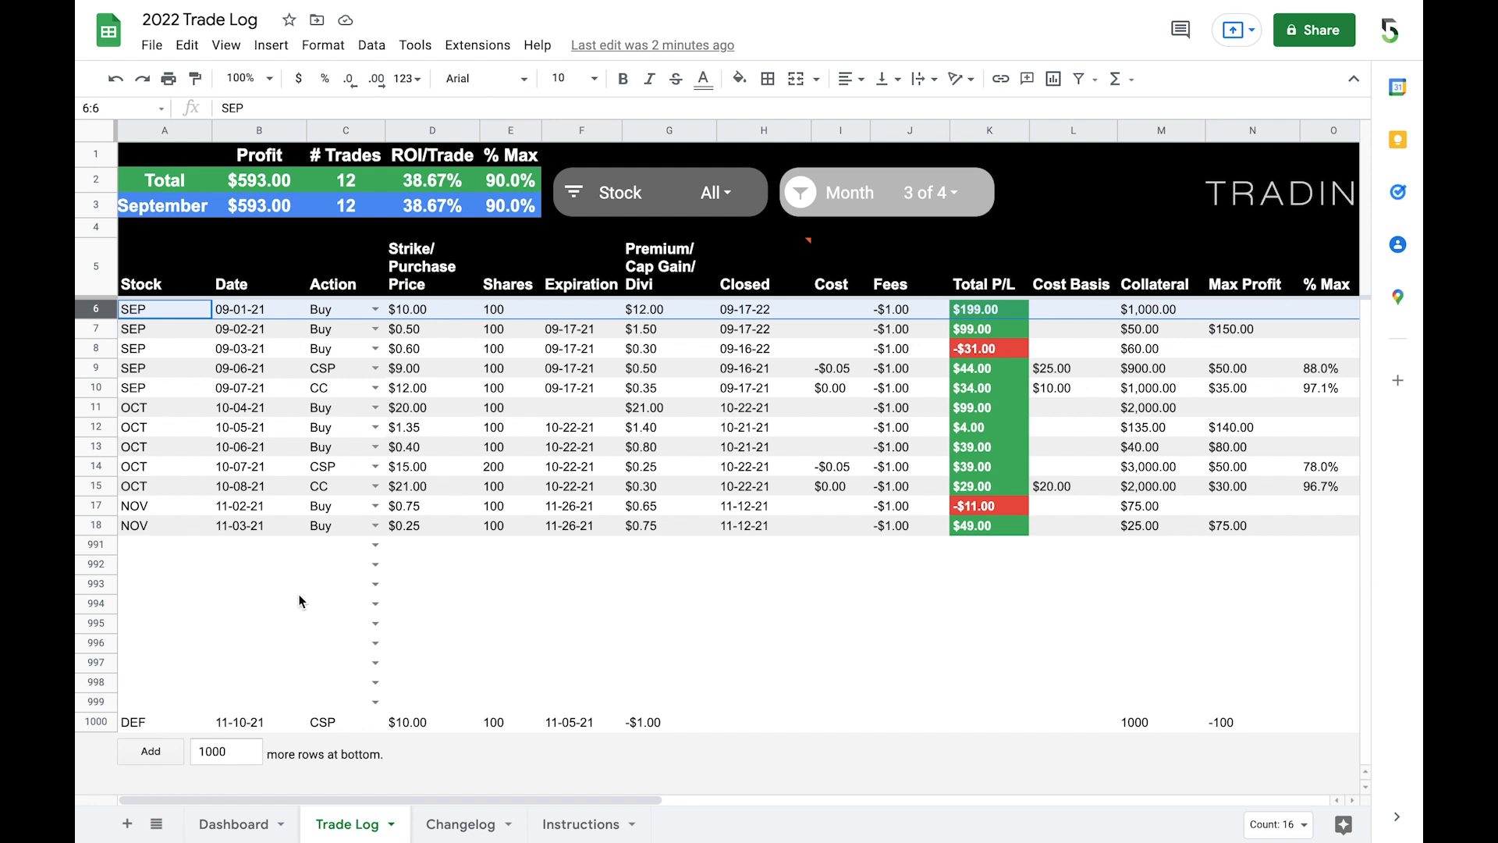
{"action": "left_click", "coordinate": [94, 330]}
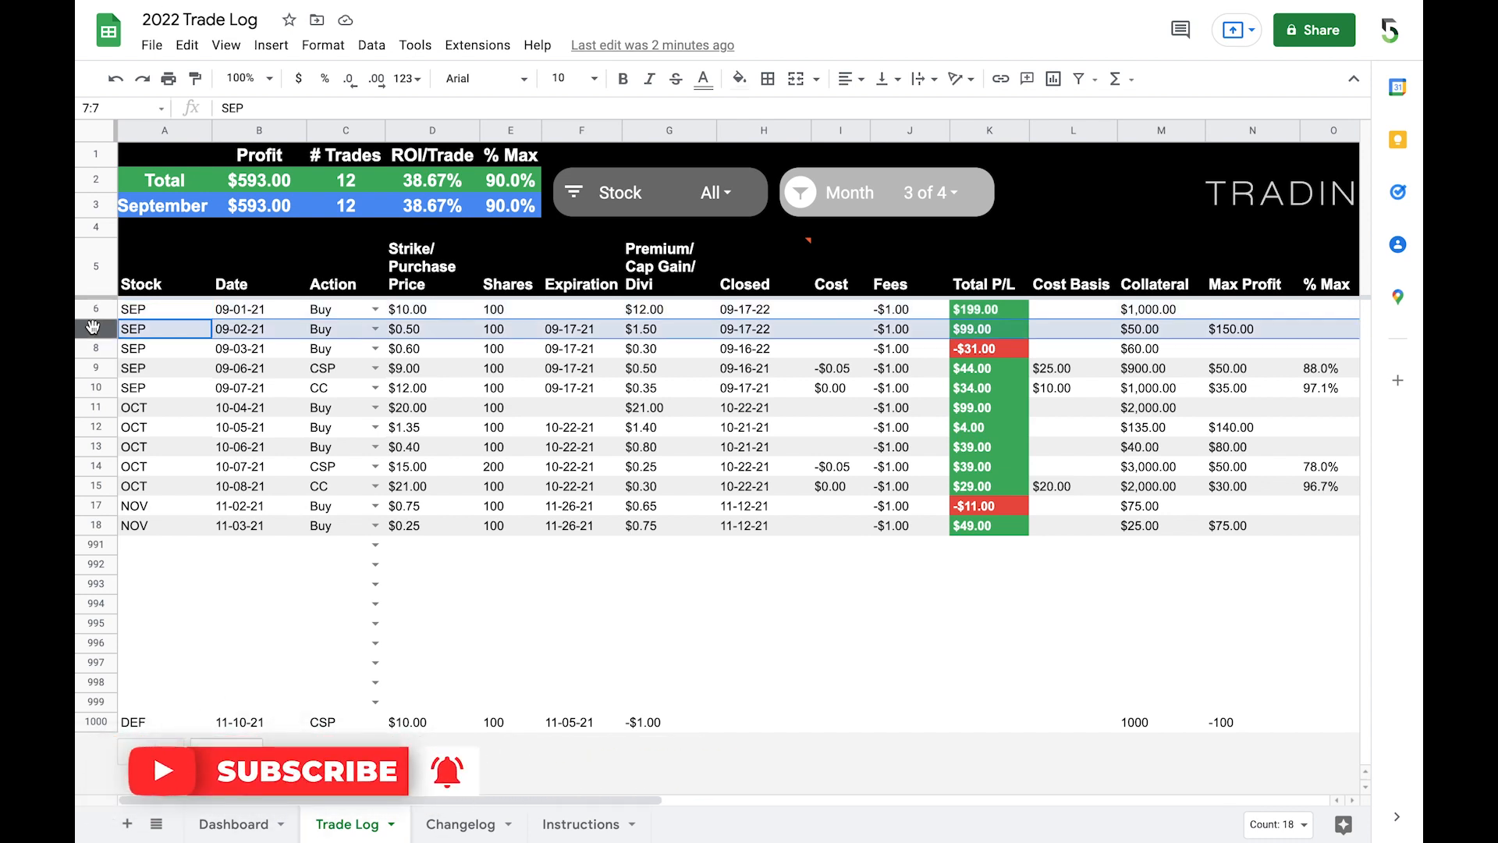
{"action": "left_click", "coordinate": [99, 528], "text": "shift"}
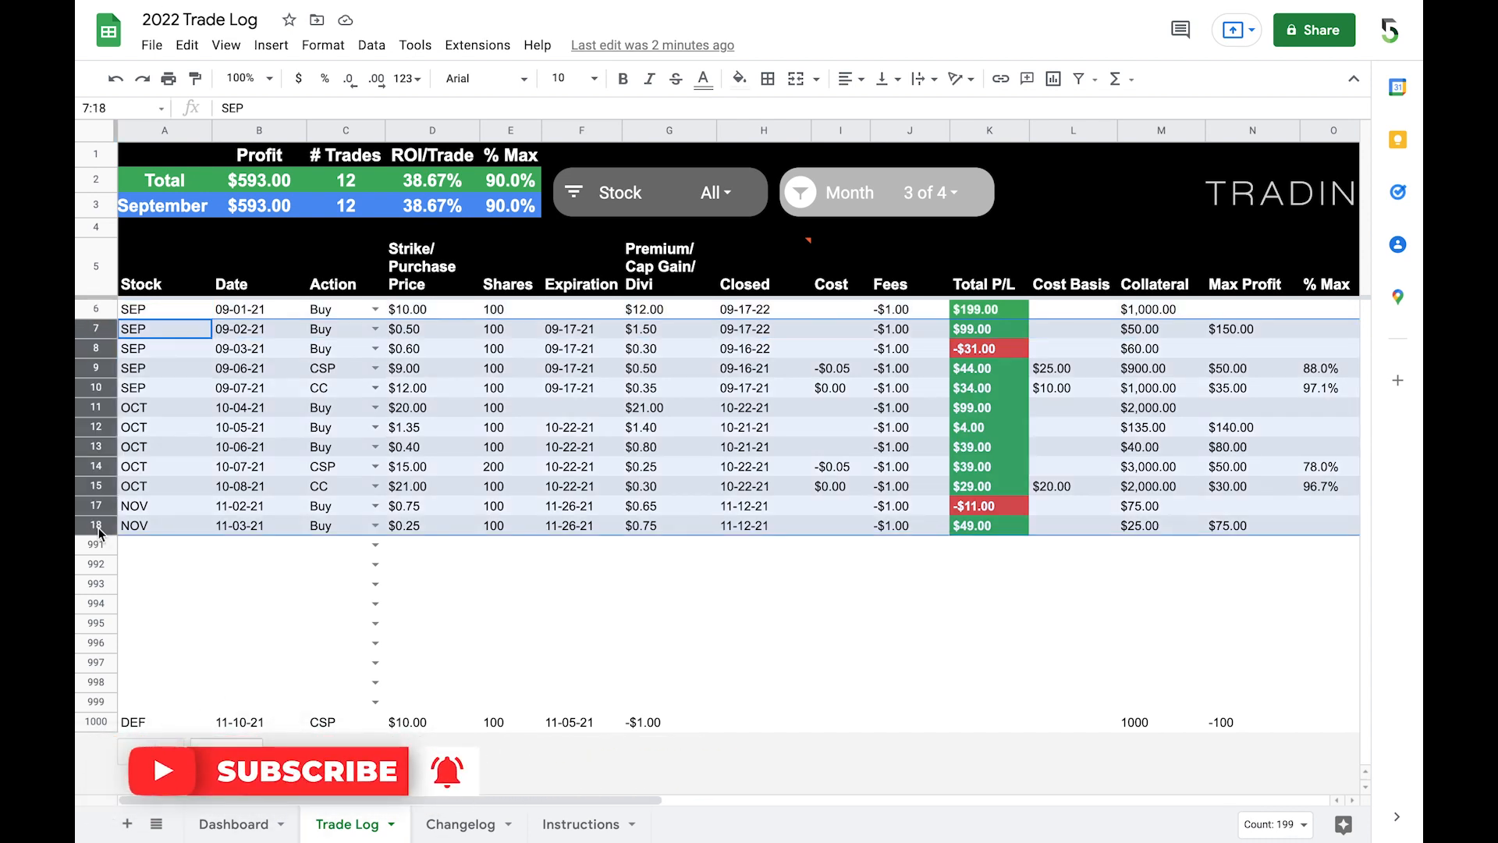
{"action": "right_click", "coordinate": [98, 528]}
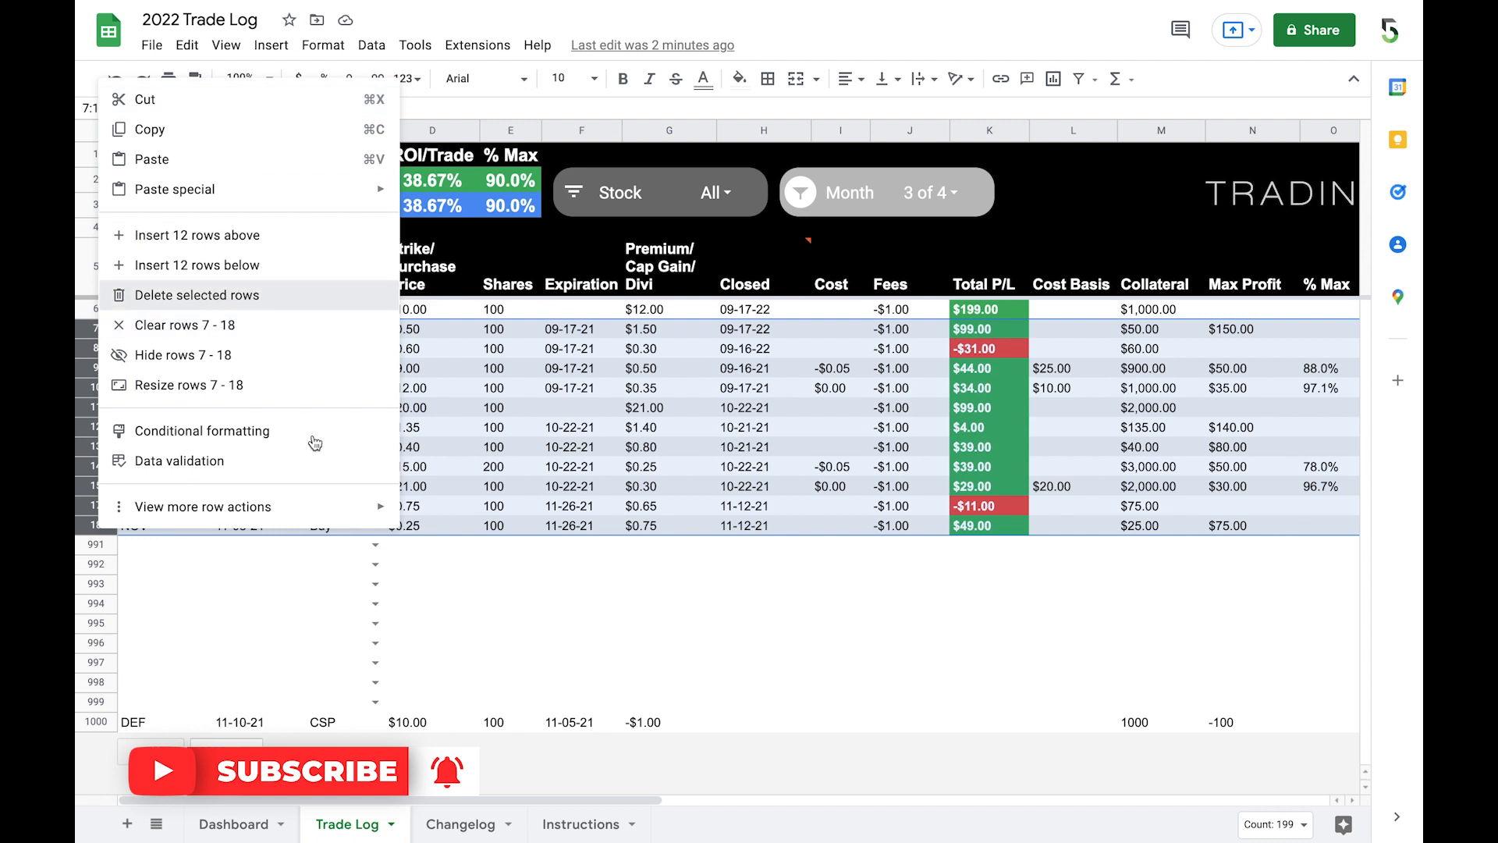
{"action": "left_click", "coordinate": [218, 295]}
{"action": "left_click", "coordinate": [584, 348]}
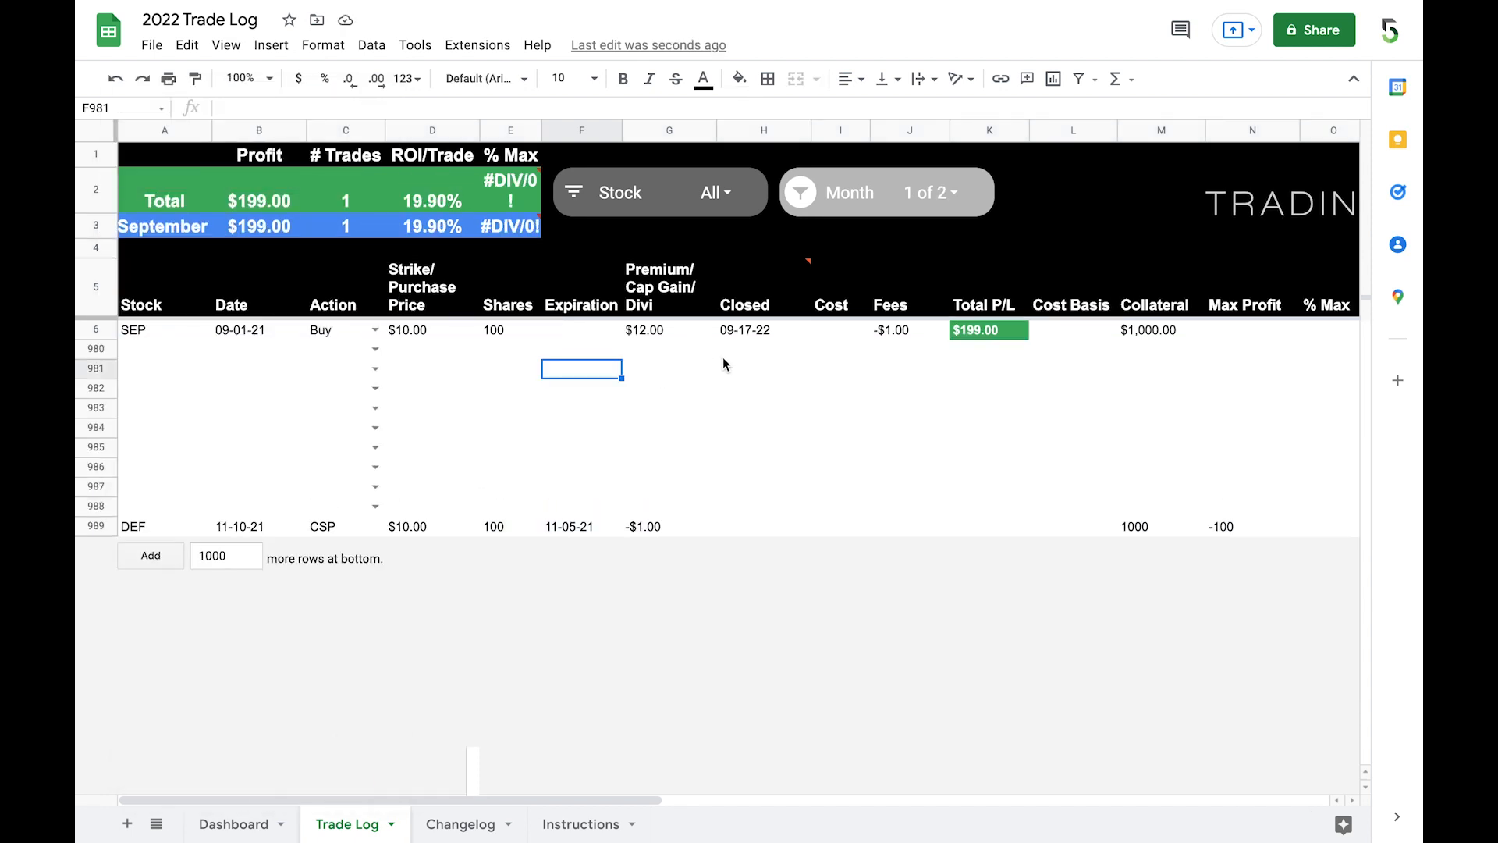
Step: Reset the Trade Log's Month slicer to show all months
{"action": "left_click", "coordinate": [937, 203]}
{"action": "left_click", "coordinate": [849, 378]}
{"action": "left_click", "coordinate": [940, 441]}
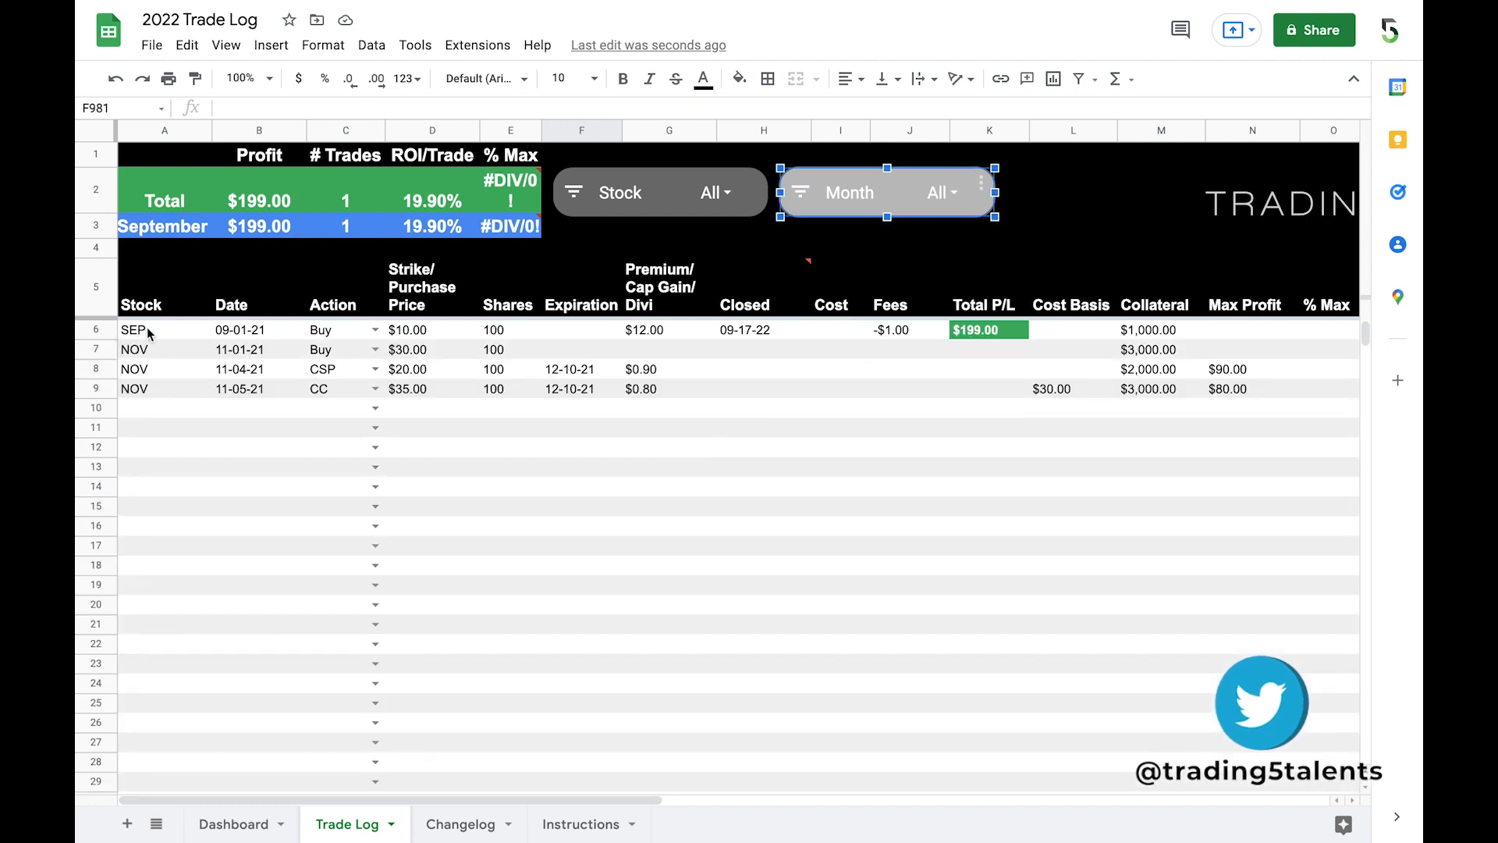
Step: Copy the open NOV Buy trade's stock, date, action, price and shares from A7:E7 over the SEP trade in row 6
{"action": "left_click", "coordinate": [92, 334]}
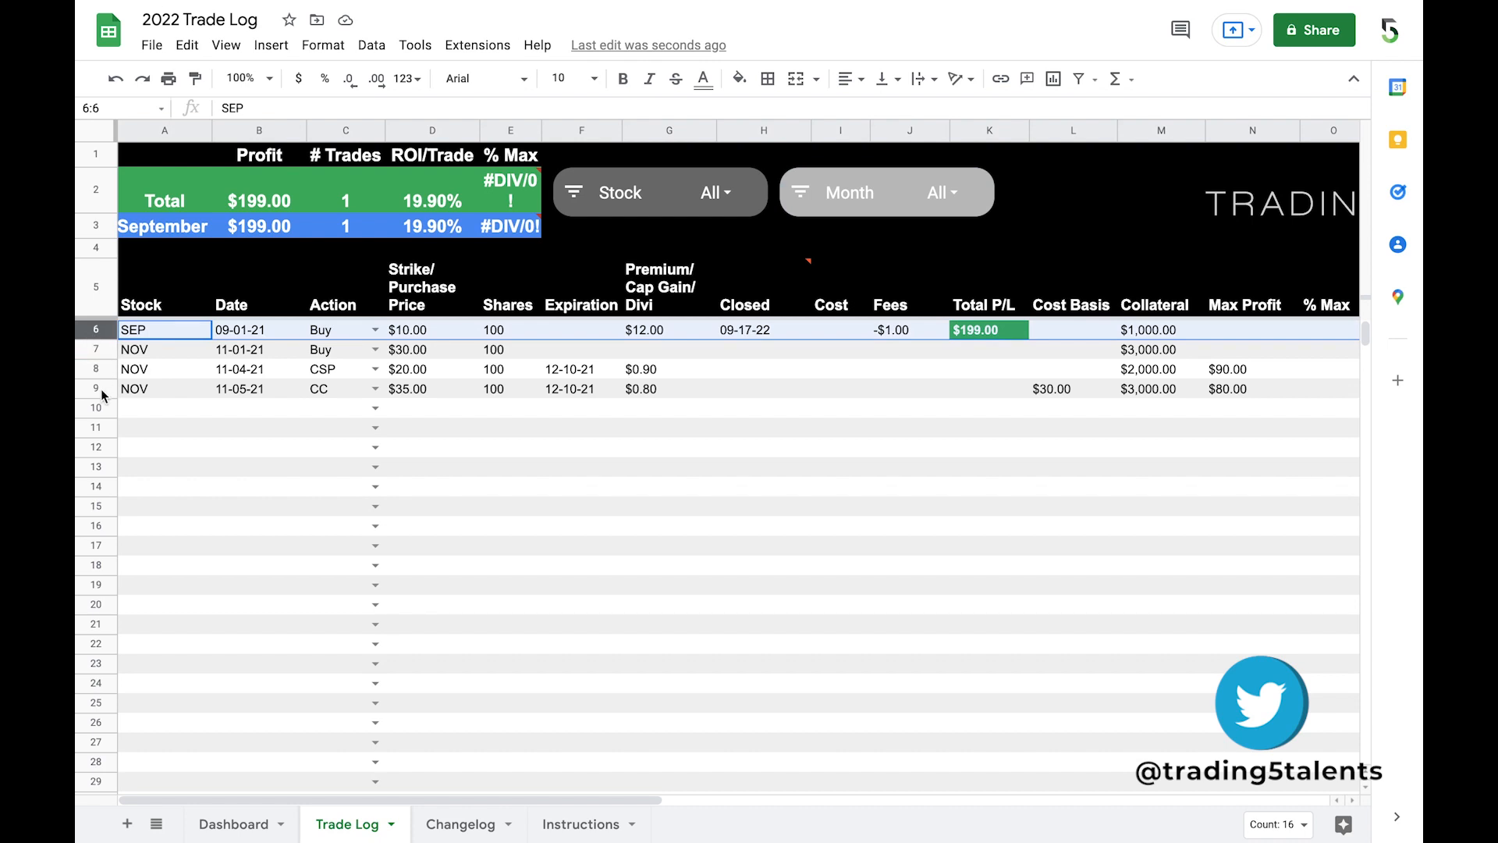
{"action": "left_click", "coordinate": [288, 395]}
{"action": "left_click_drag", "start_coordinate": [148, 351], "coordinate": [484, 355]}
{"action": "key", "text": "ctrl+c"}
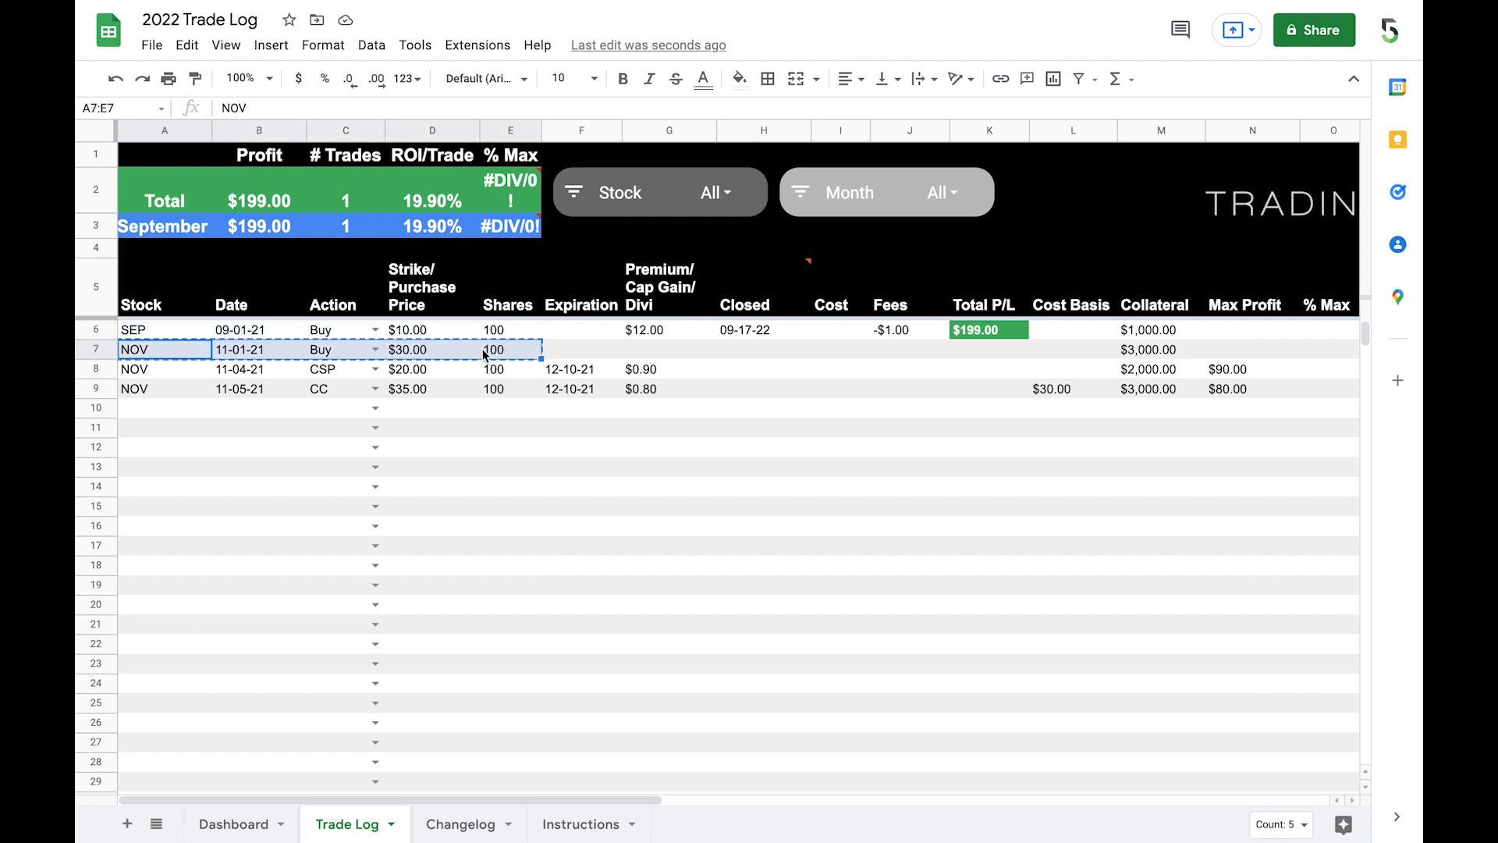
{"action": "left_click", "coordinate": [173, 332]}
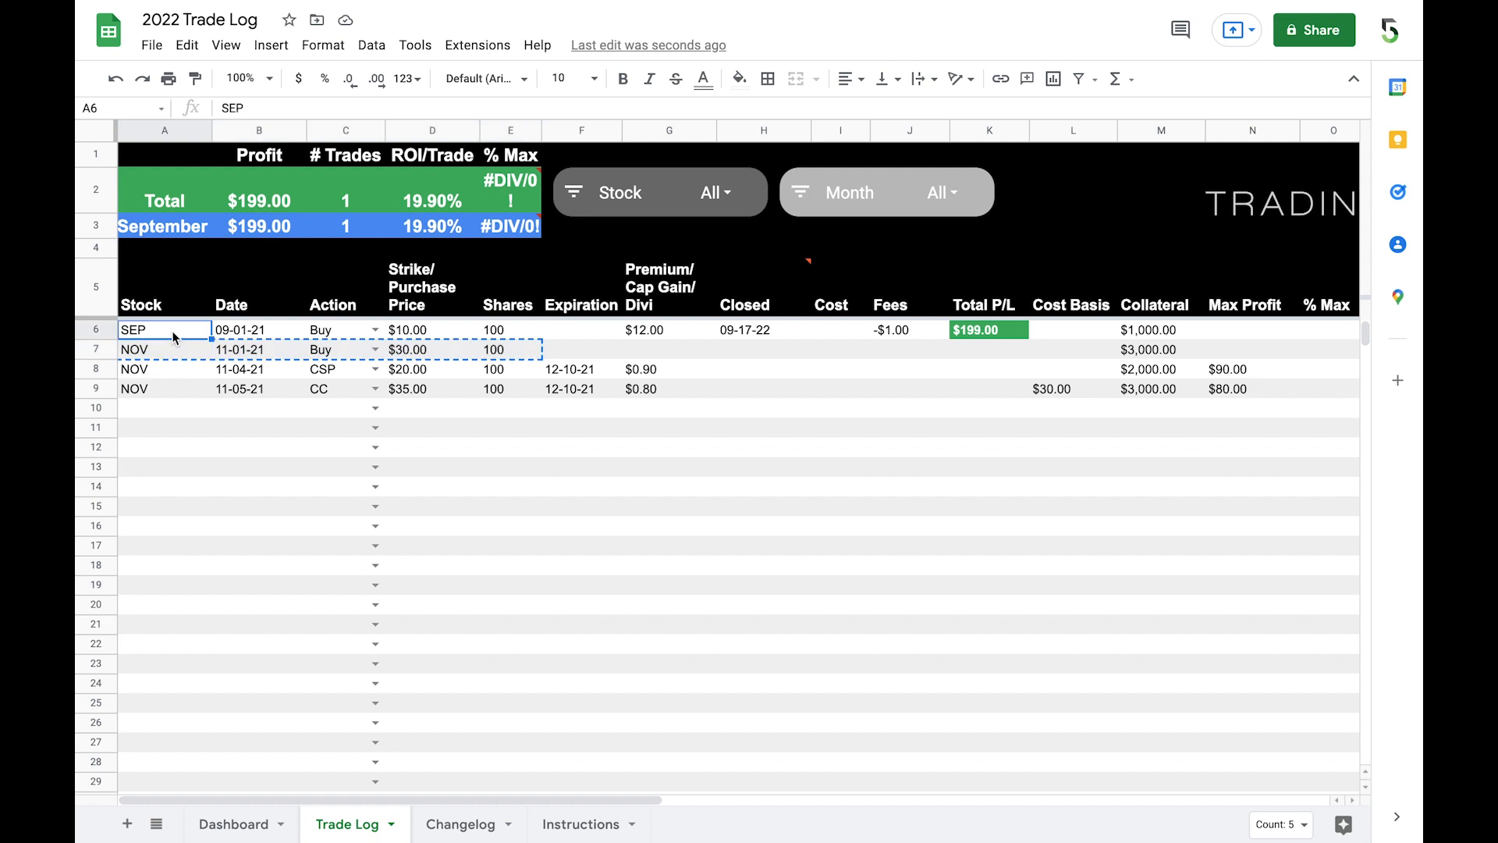
{"action": "key", "text": "ctrl+v"}
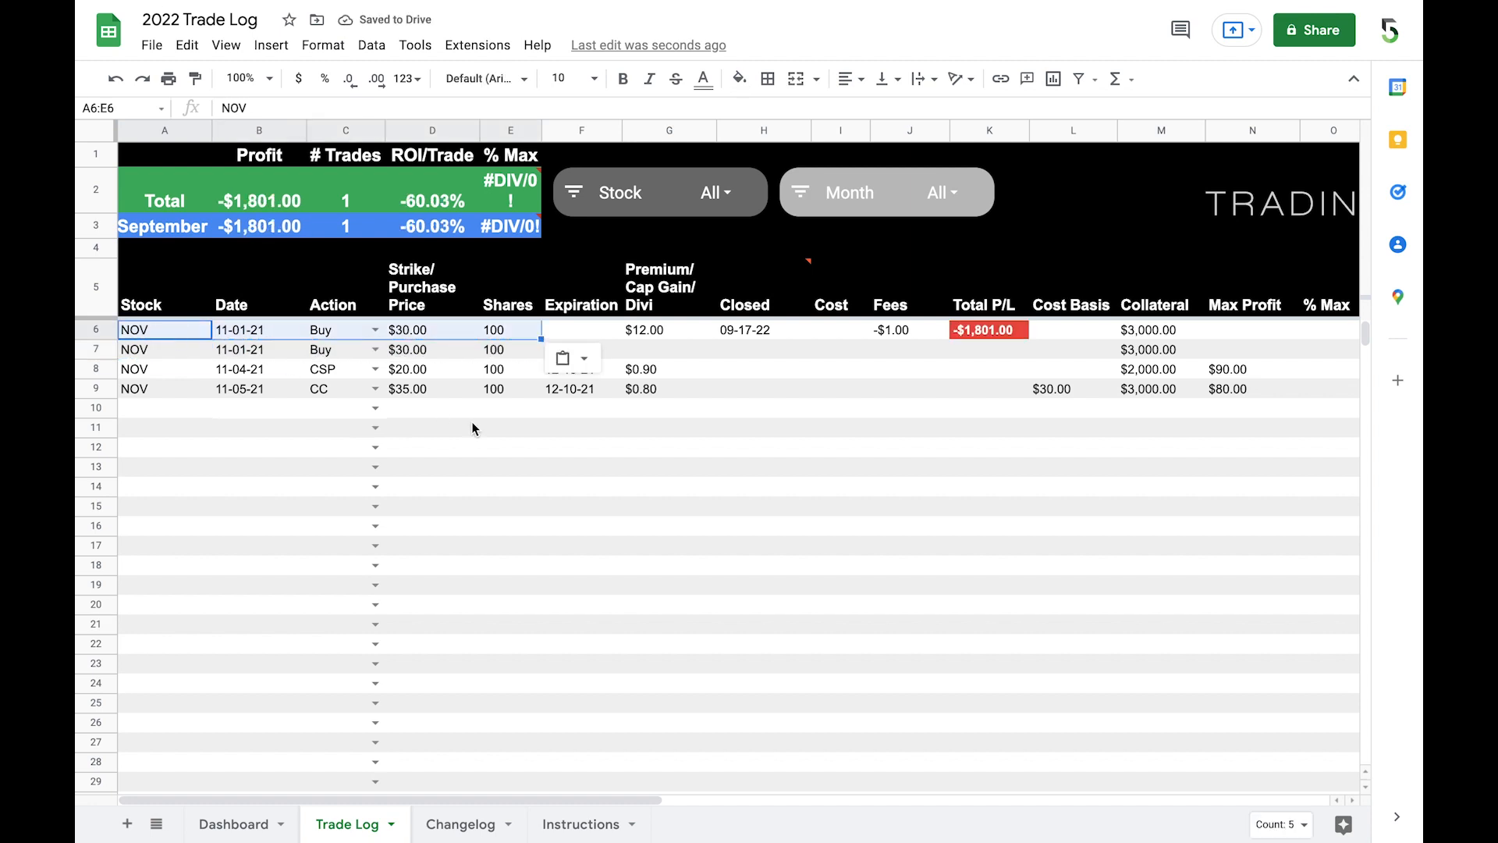
Step: Clear the leftover Premium, Closed and Fees values from row 6, cells G6, H6 and J6
{"action": "left_click", "coordinate": [653, 332]}
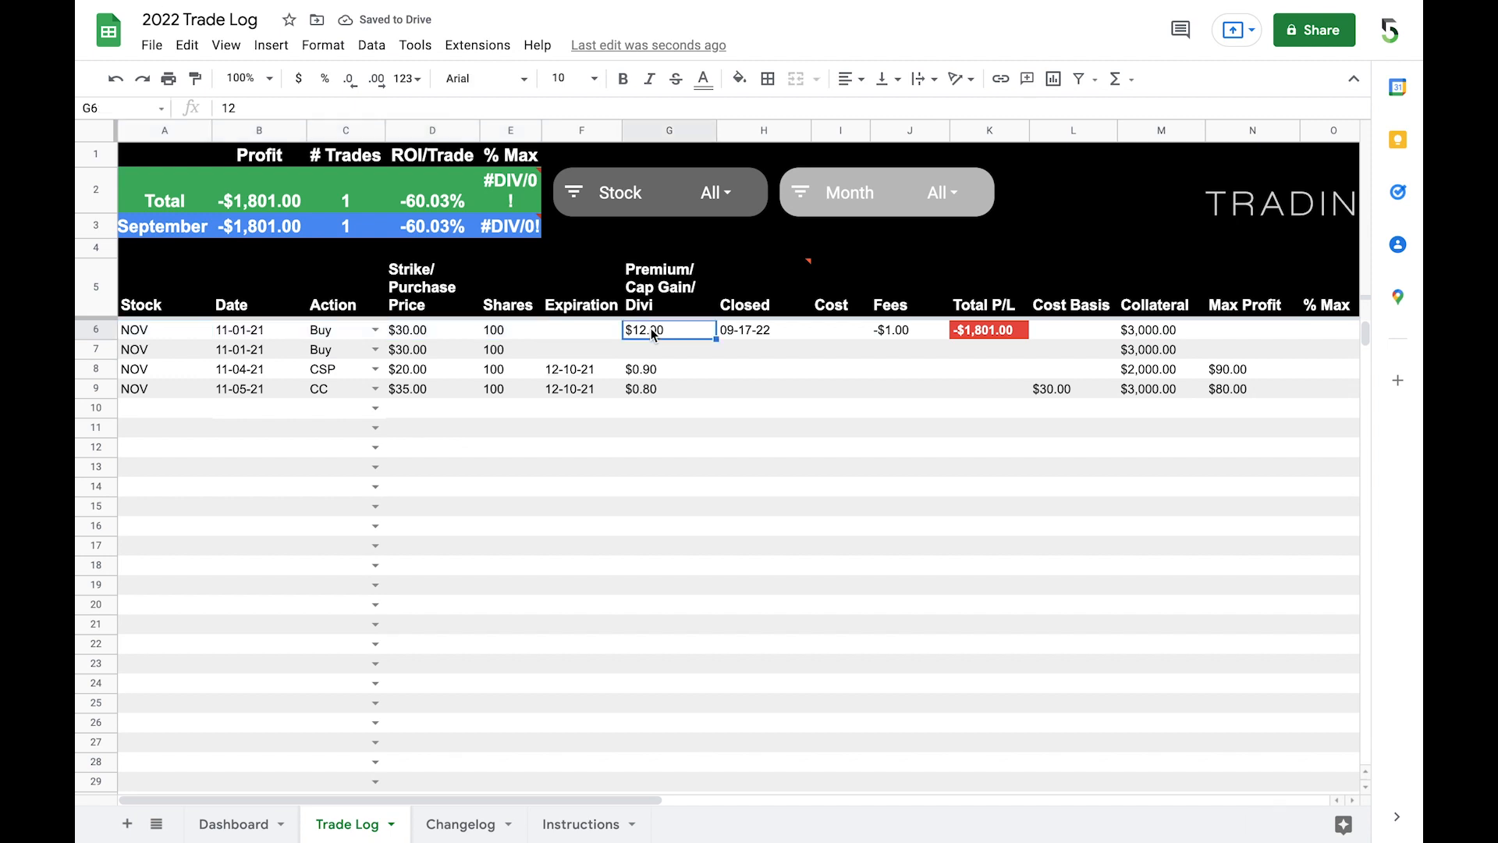
{"action": "key", "text": "Delete"}
{"action": "key", "text": "Right"}
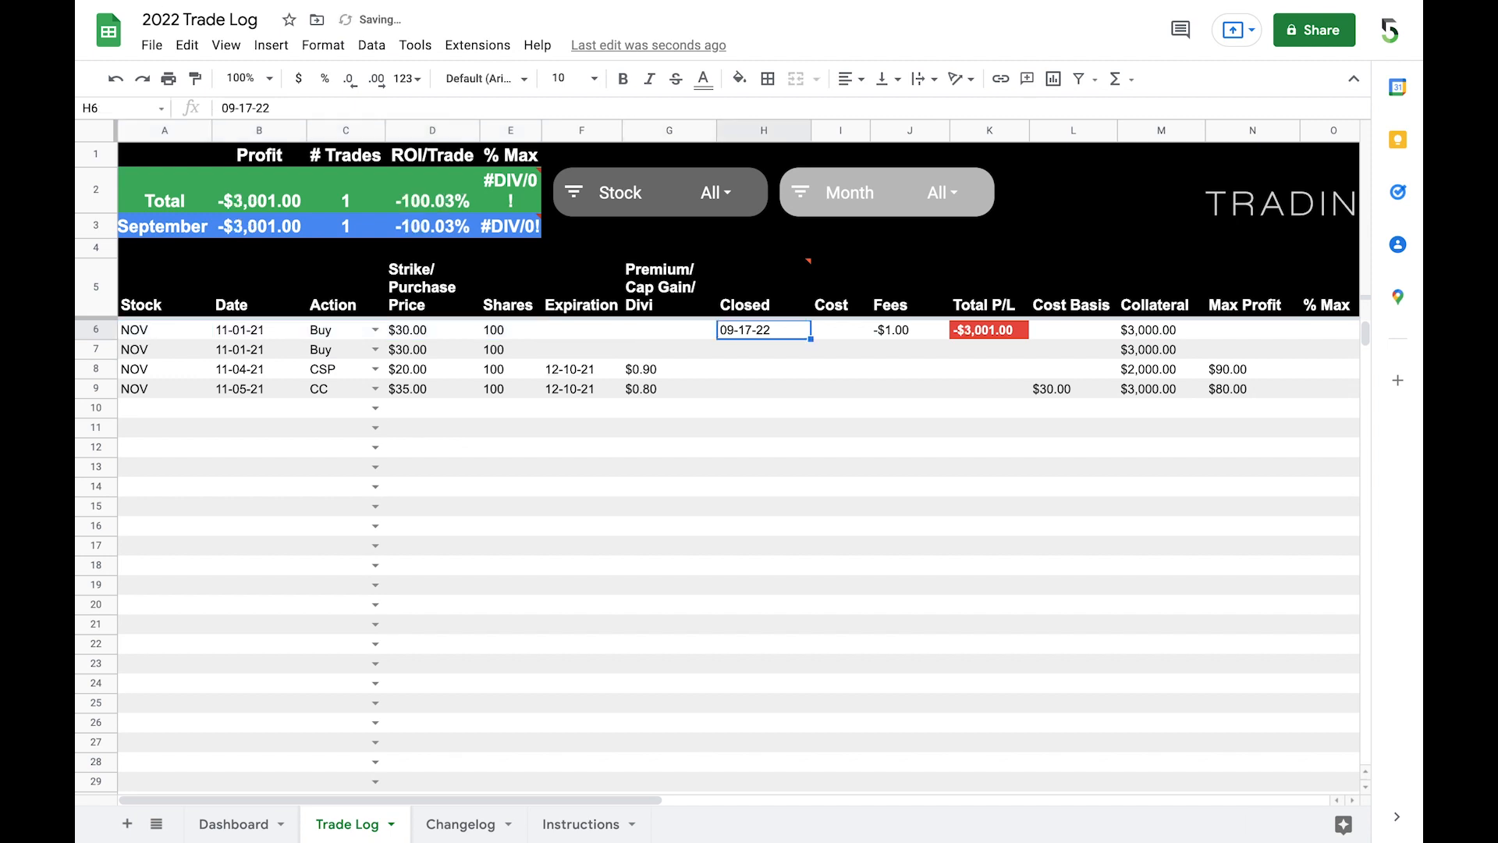
{"action": "key", "text": "Delete"}
{"action": "key", "text": "Return"}
{"action": "key", "text": "Right"}
{"action": "key", "text": "Up"}
{"action": "key", "text": "Up"}
{"action": "key", "text": "Right"}
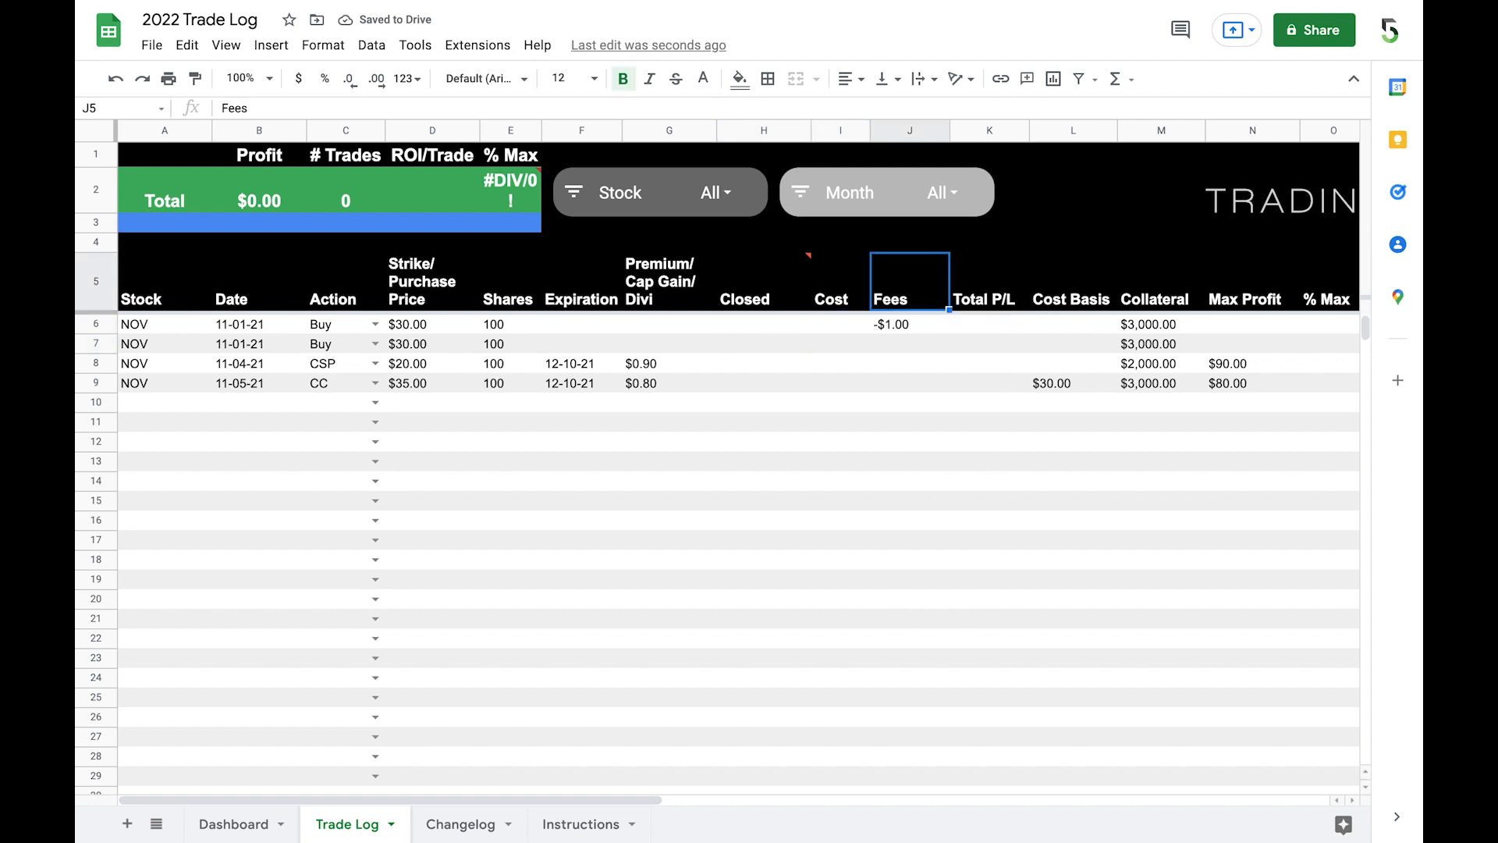
{"action": "key", "text": "Down"}
{"action": "key", "text": "Delete"}
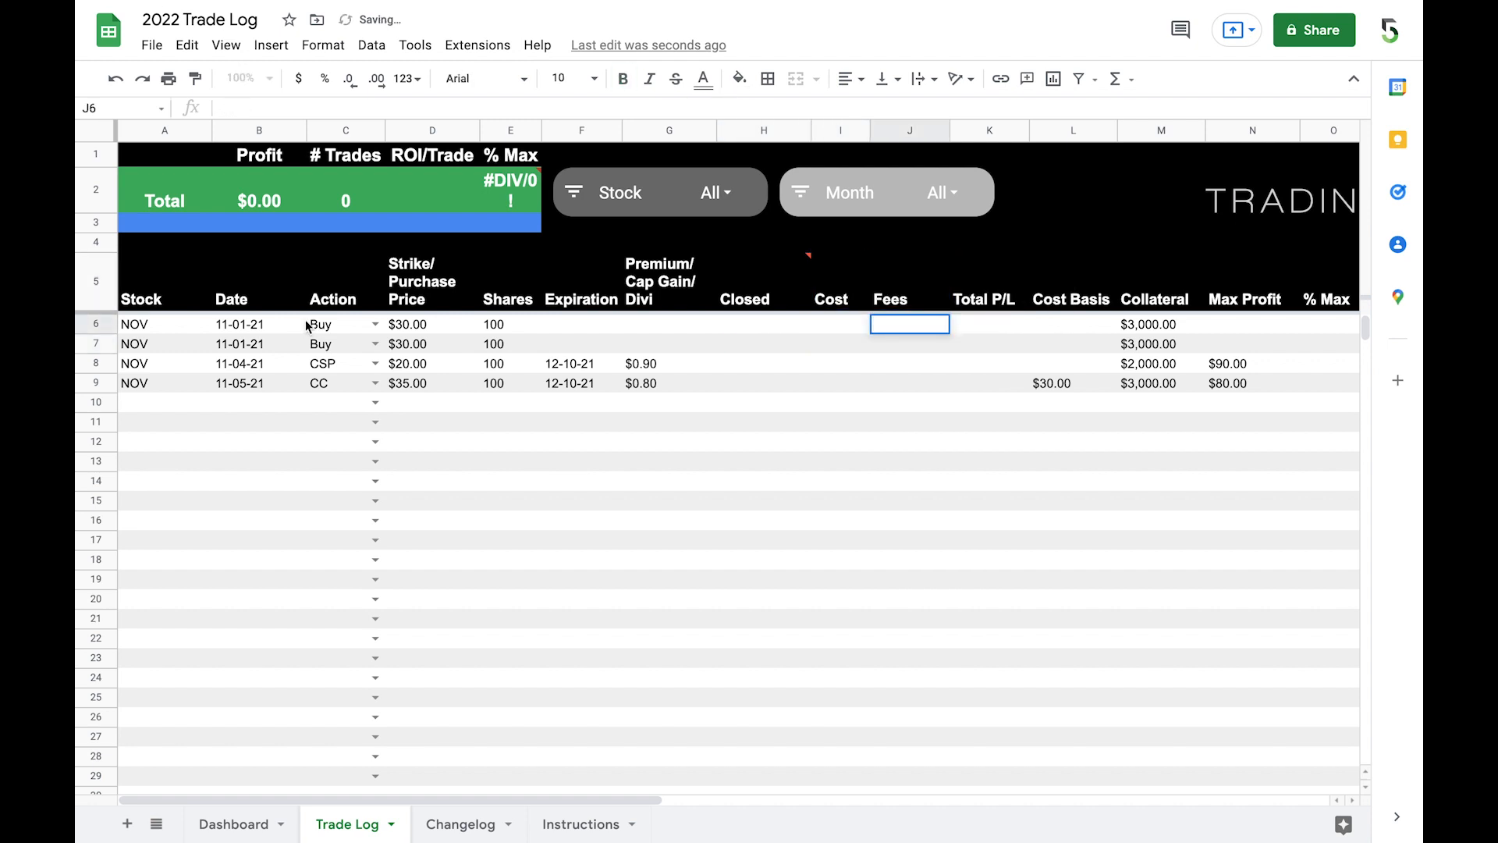
Step: Delete the duplicate NOV Buy trade in row 7 and check row 6's Closed, Cost and Total P/L cells
{"action": "left_click", "coordinate": [92, 325]}
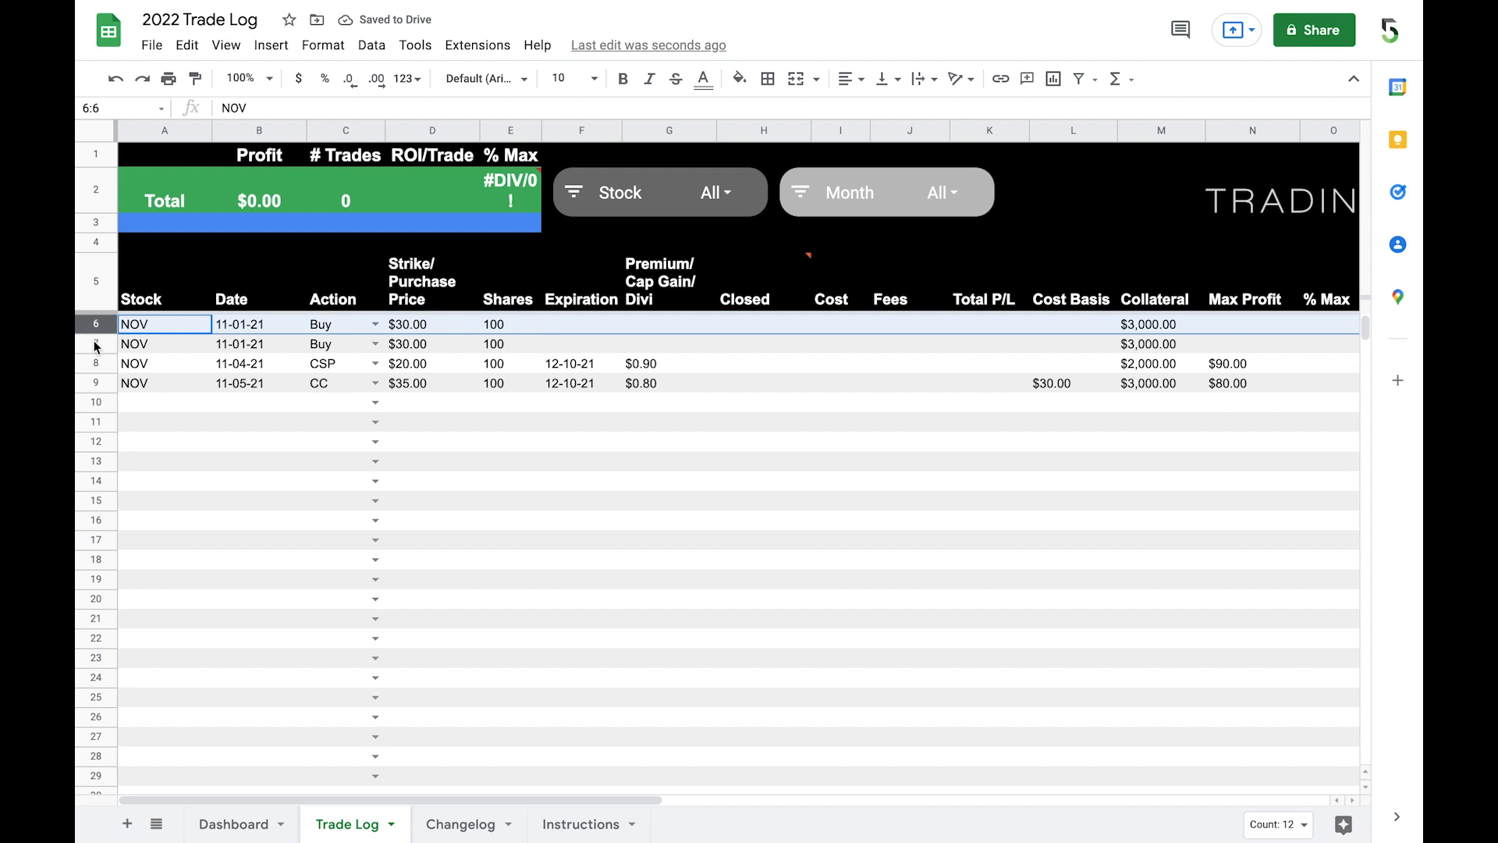
{"action": "left_click", "coordinate": [94, 342]}
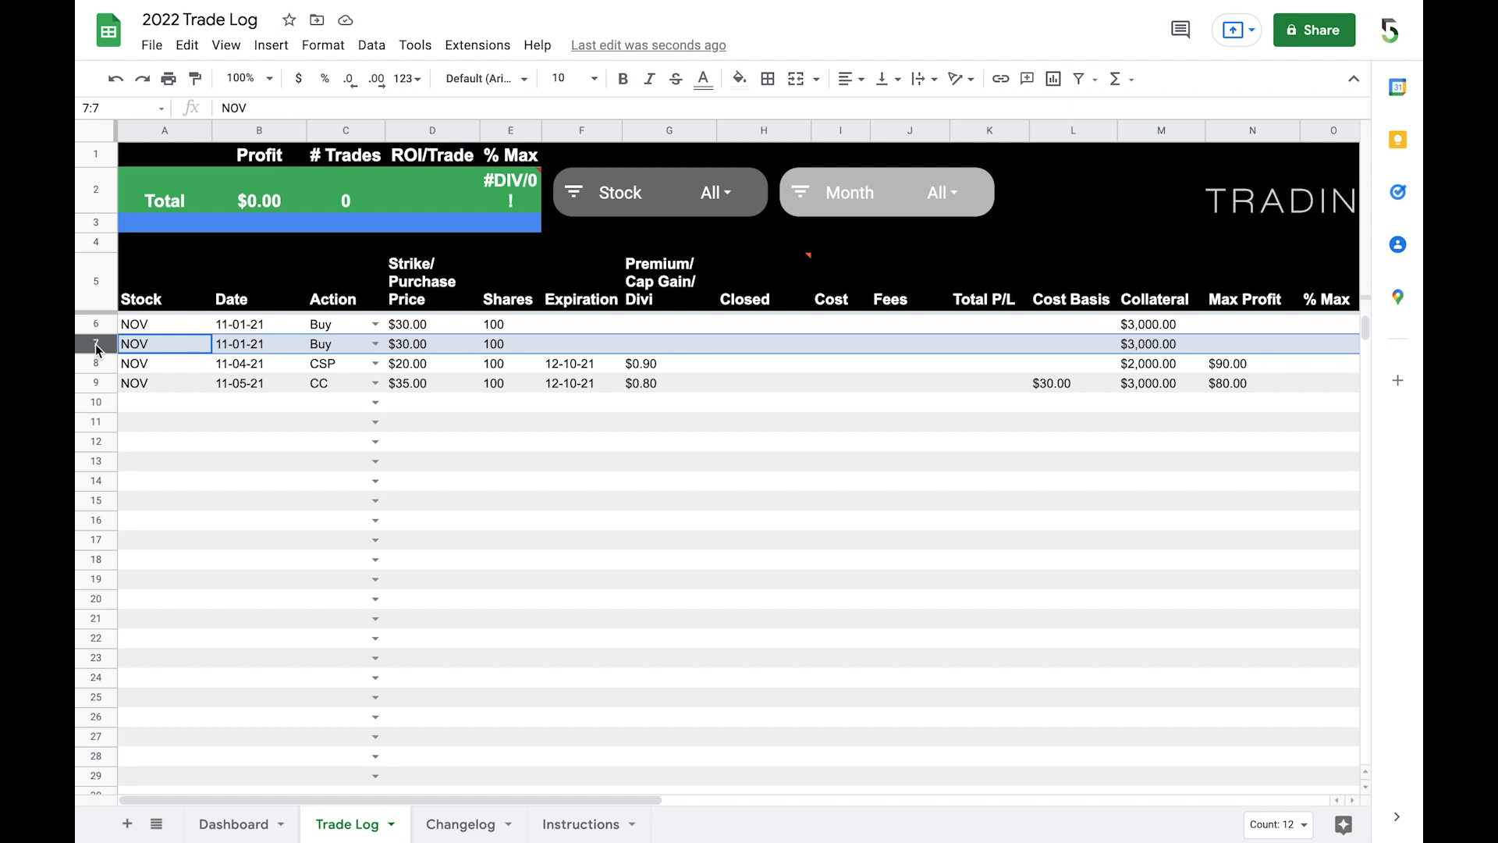
{"action": "right_click", "coordinate": [98, 348]}
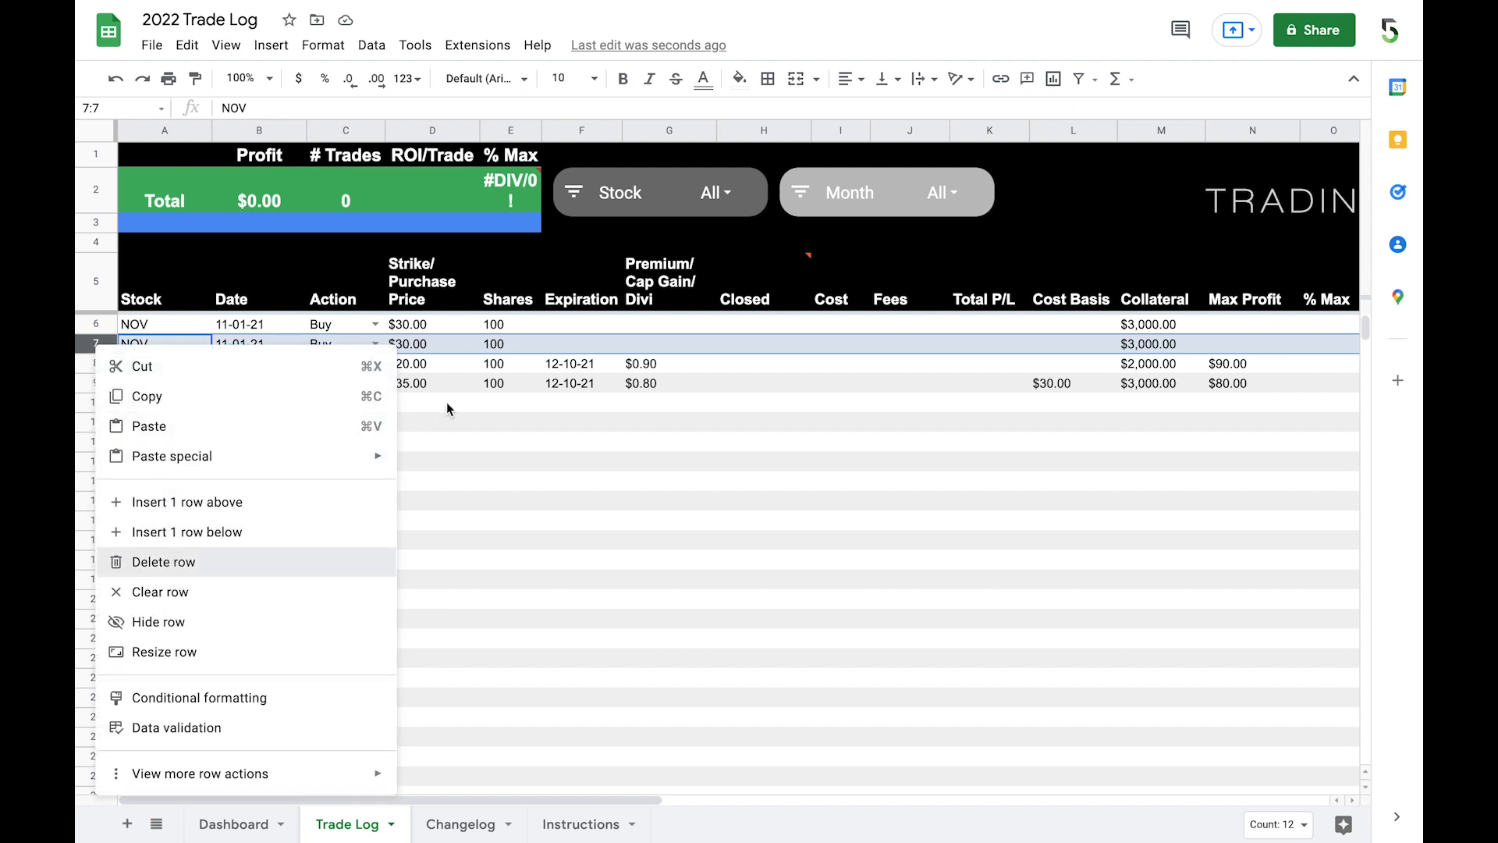
{"action": "left_click", "coordinate": [290, 563]}
{"action": "left_click", "coordinate": [281, 397]}
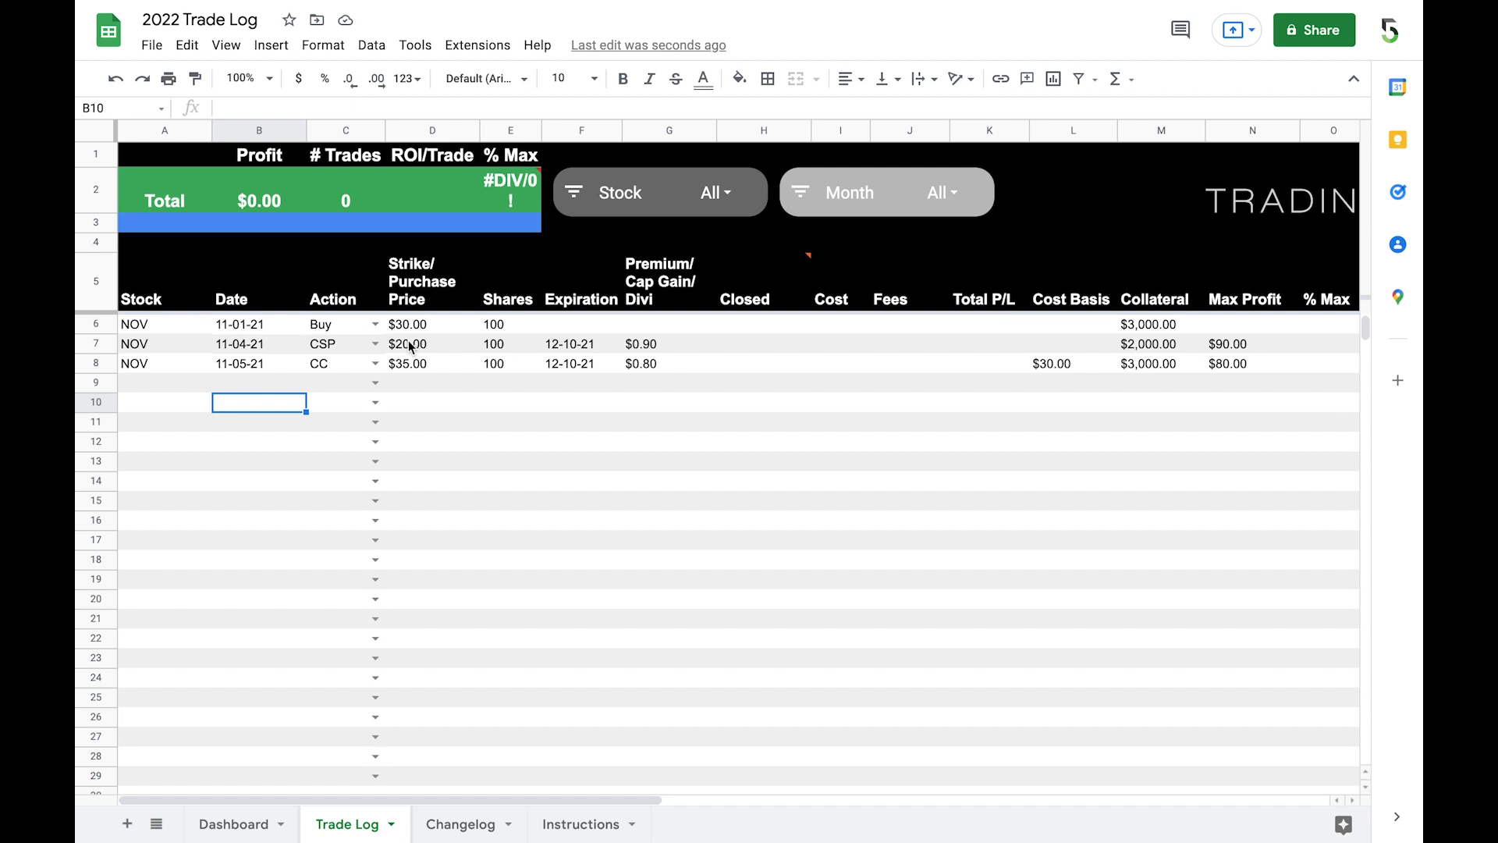
{"action": "mouse_move", "coordinate": [652, 309]}
{"action": "left_click", "coordinate": [850, 317]}
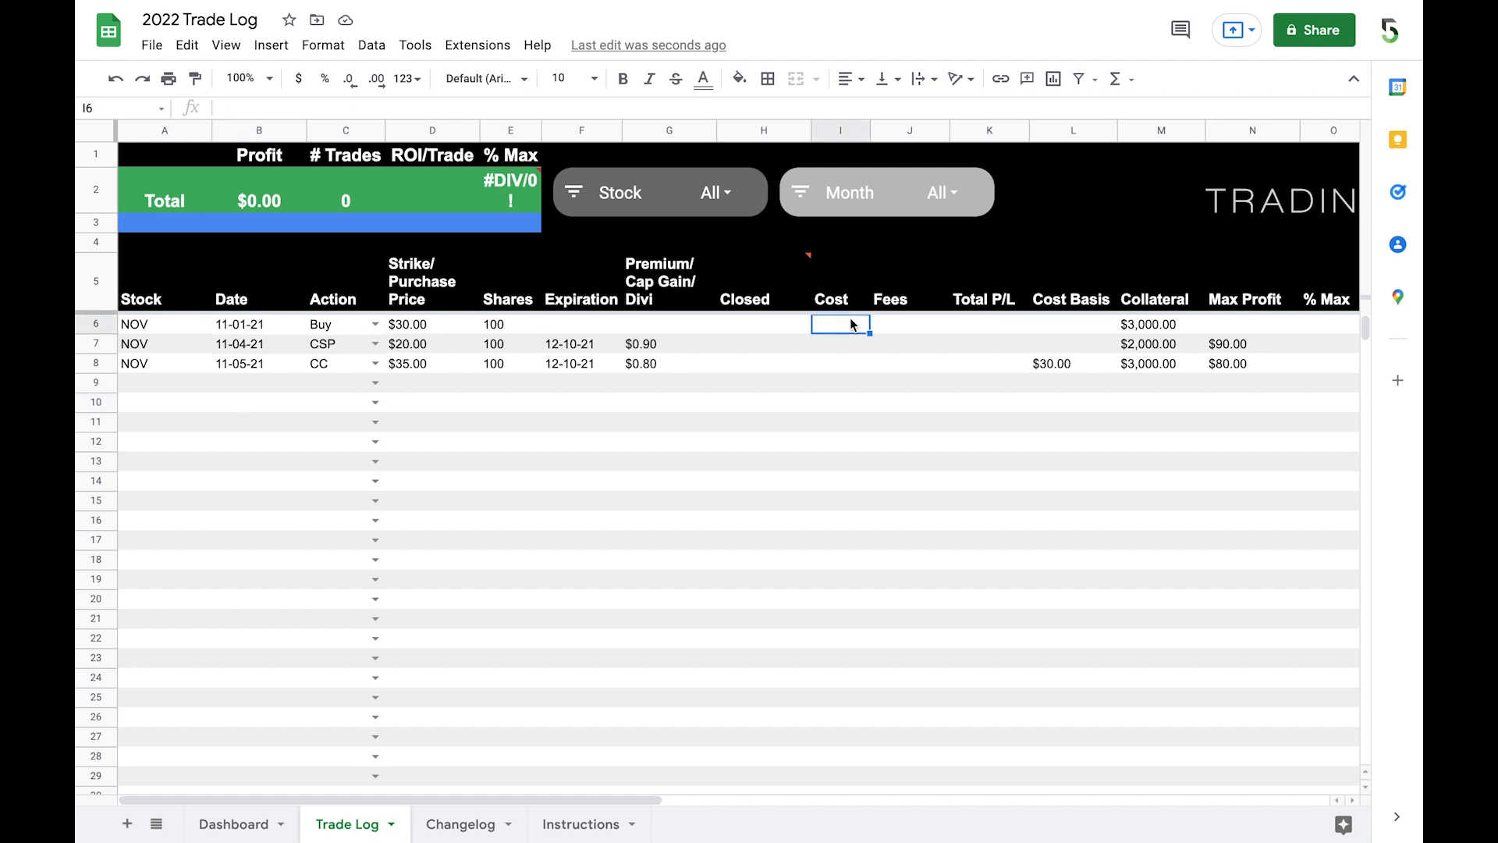
{"action": "left_click", "coordinate": [808, 317]}
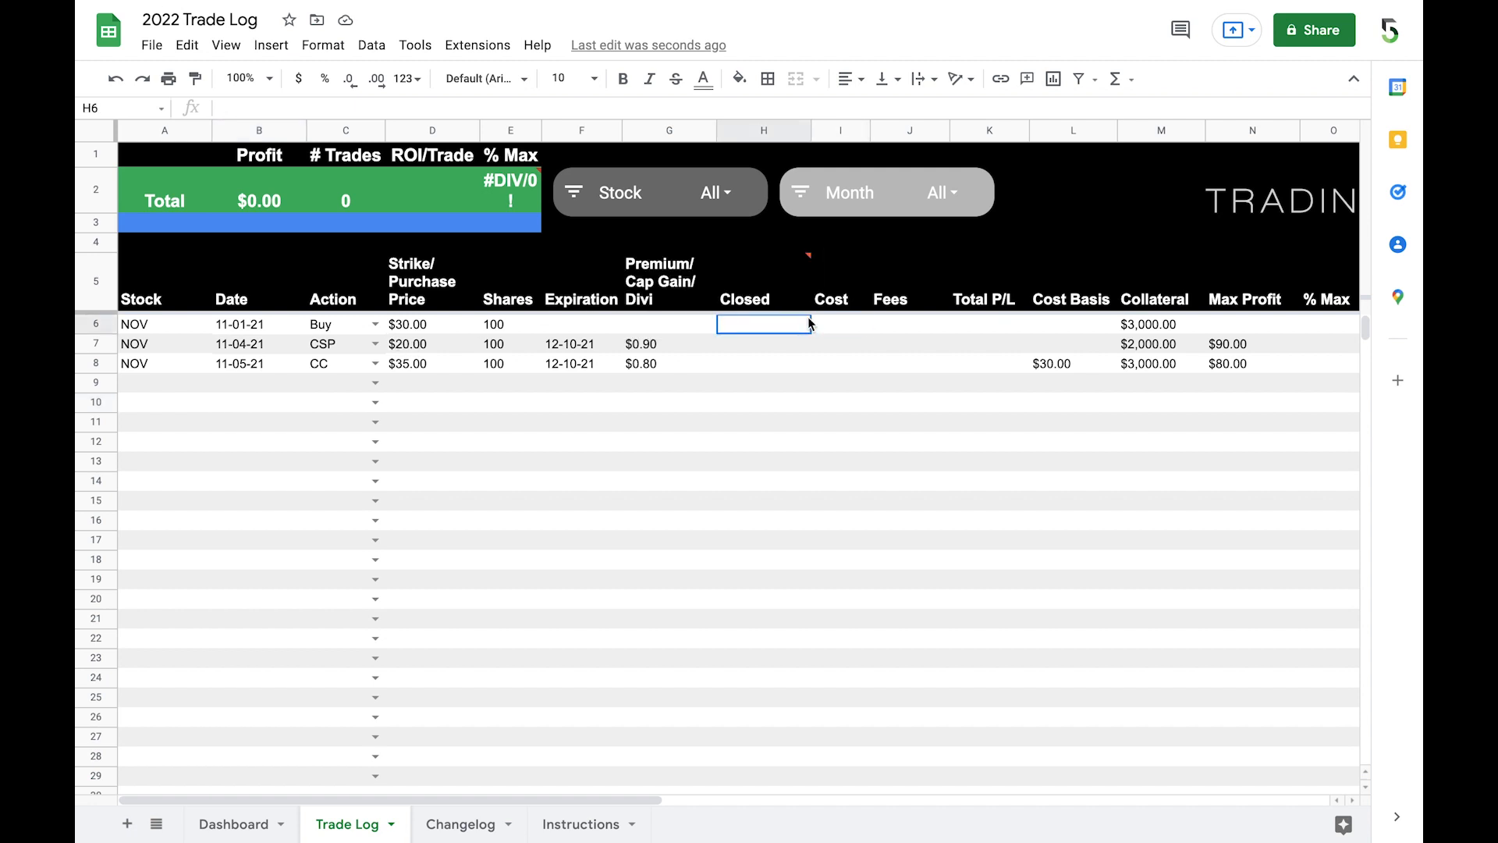
{"action": "left_click", "coordinate": [979, 317]}
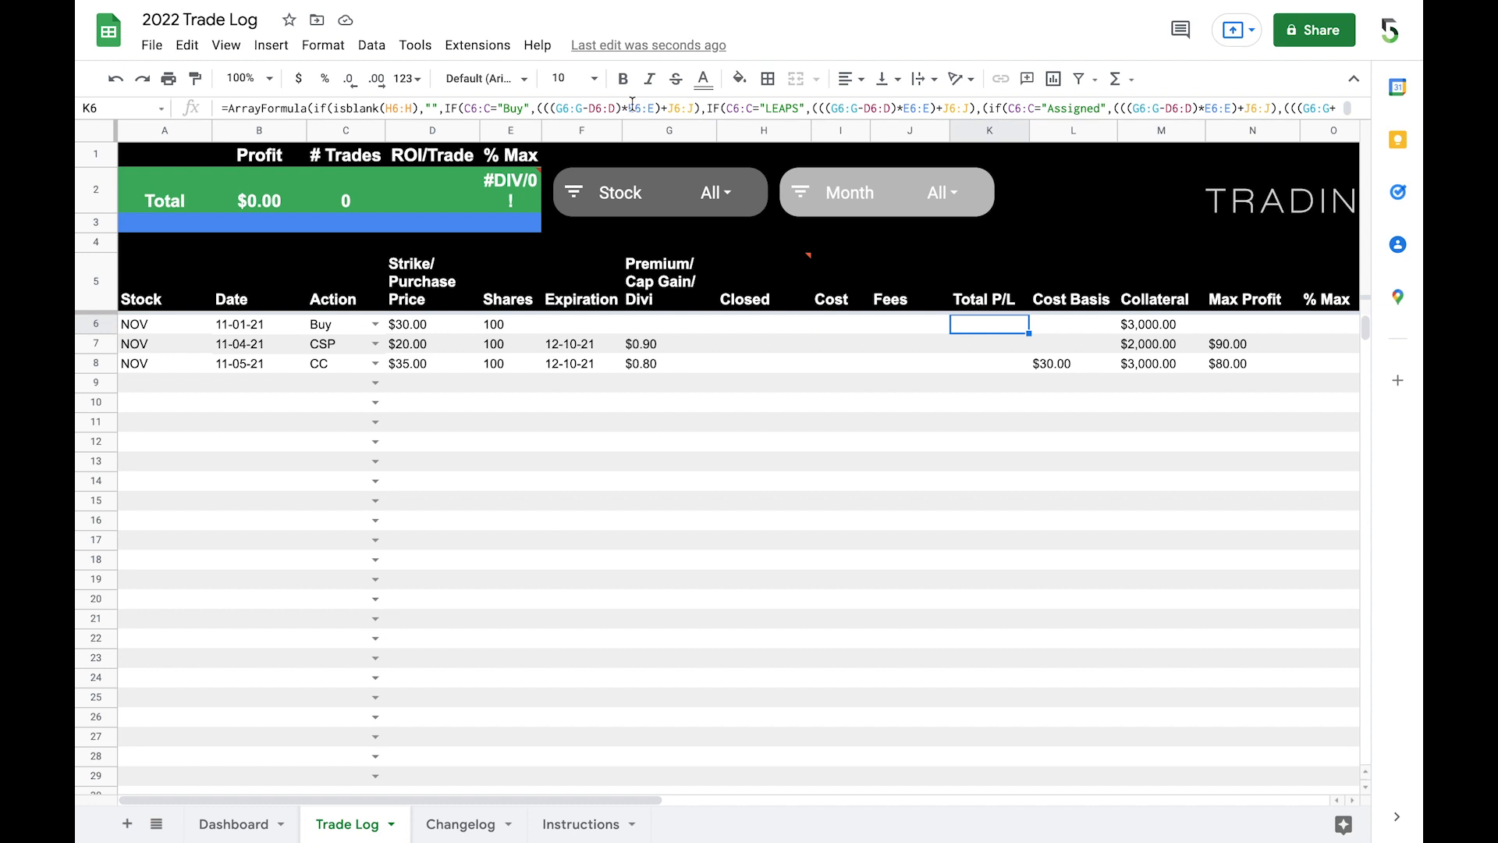
Step: Set the year date in the Dashboard title to 1/1/22 and check the monthly date ranges below the table
{"action": "left_click", "coordinate": [222, 826]}
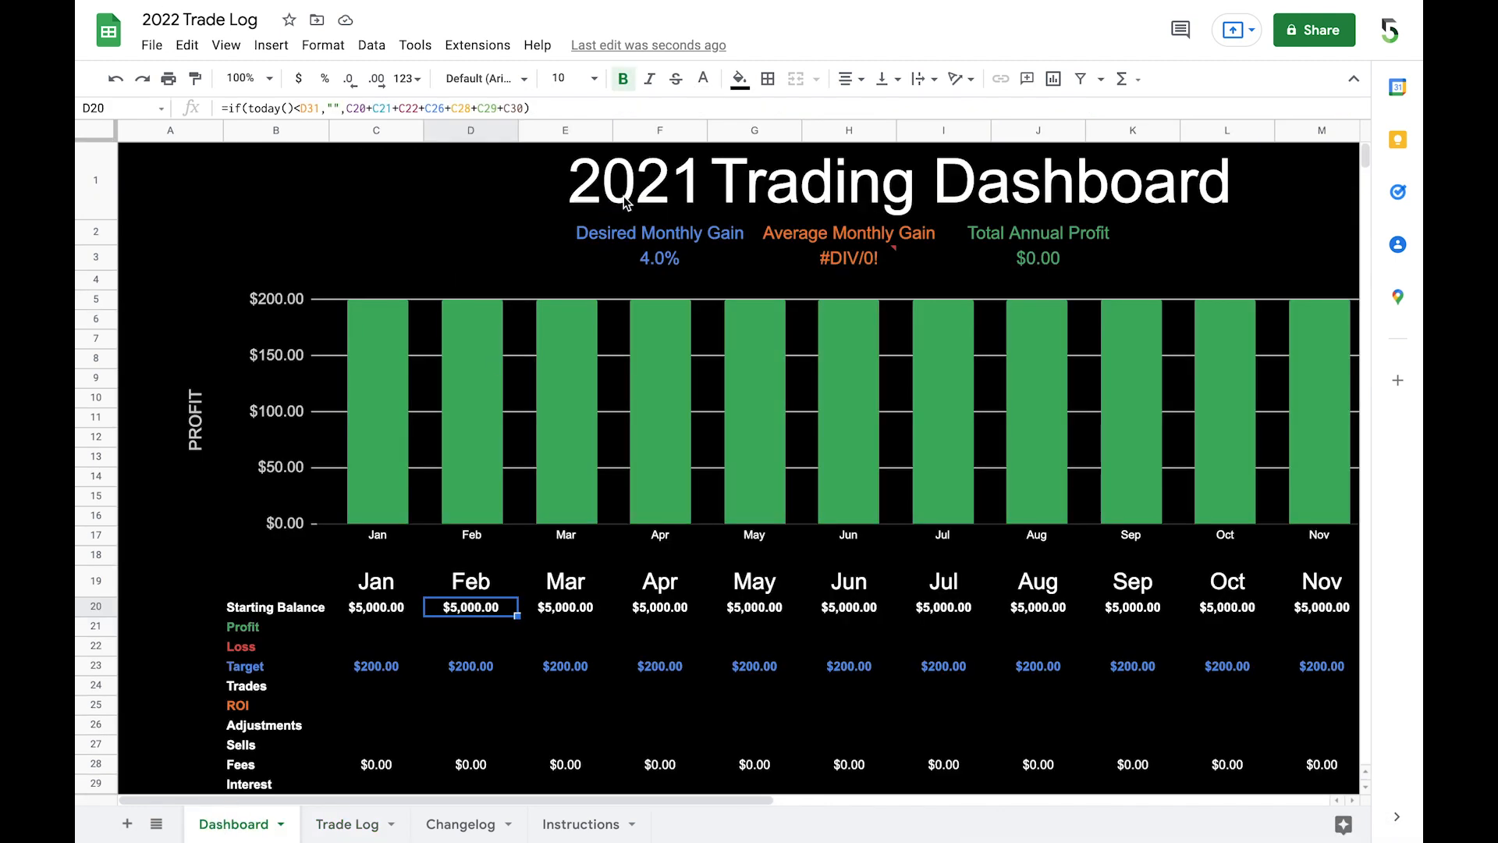
{"action": "left_click", "coordinate": [624, 202]}
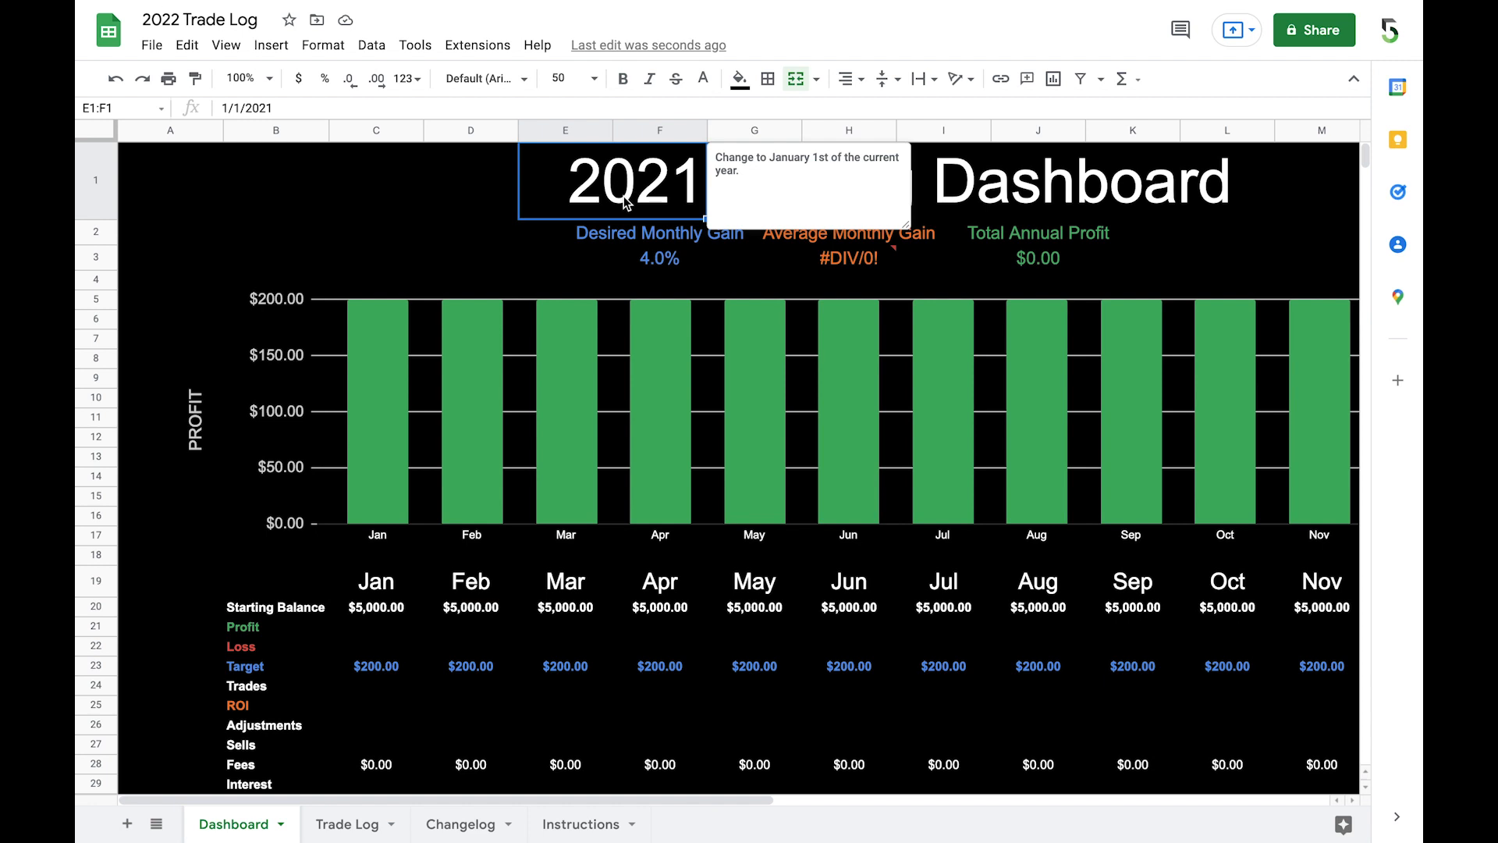
{"action": "type", "text": "1/1/22"}
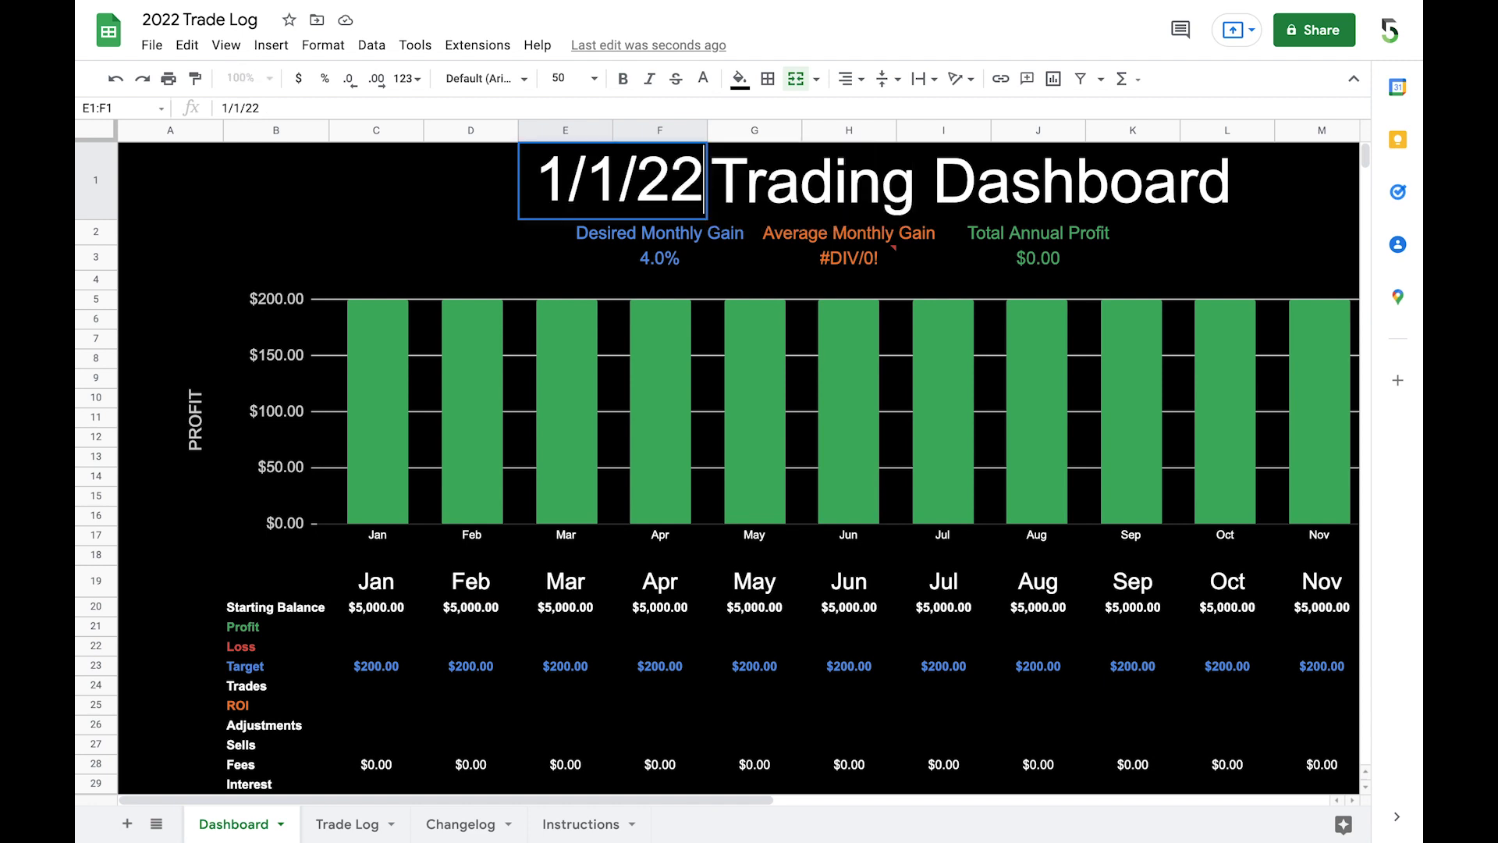
{"action": "key", "text": "Return"}
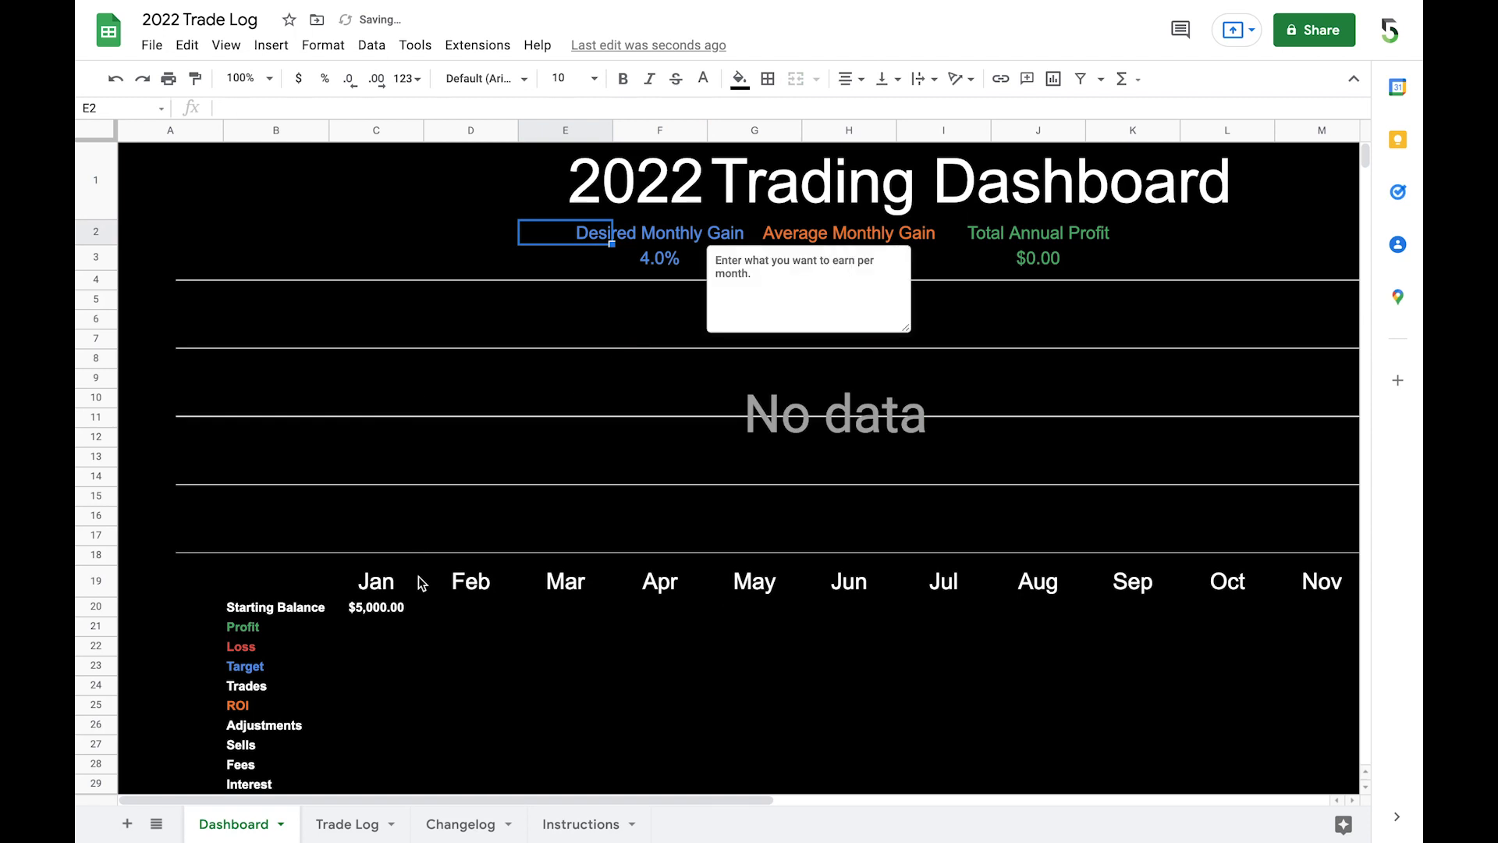
{"action": "scroll", "coordinate": [836, 553], "scroll_direction": "down", "scroll_amount": 2}
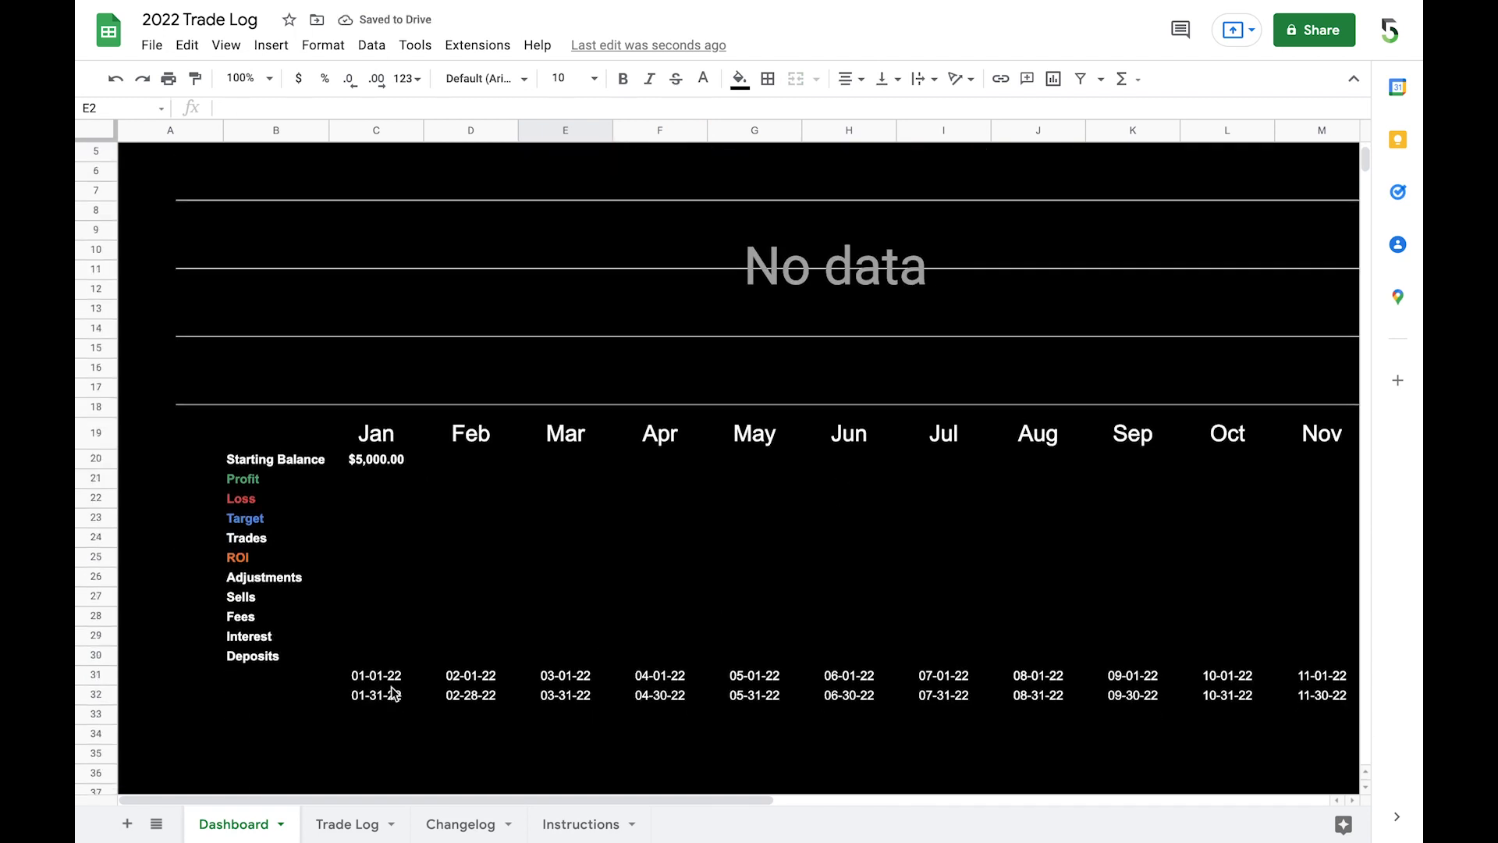
{"action": "scroll", "coordinate": [719, 619], "scroll_direction": "up", "scroll_amount": 1}
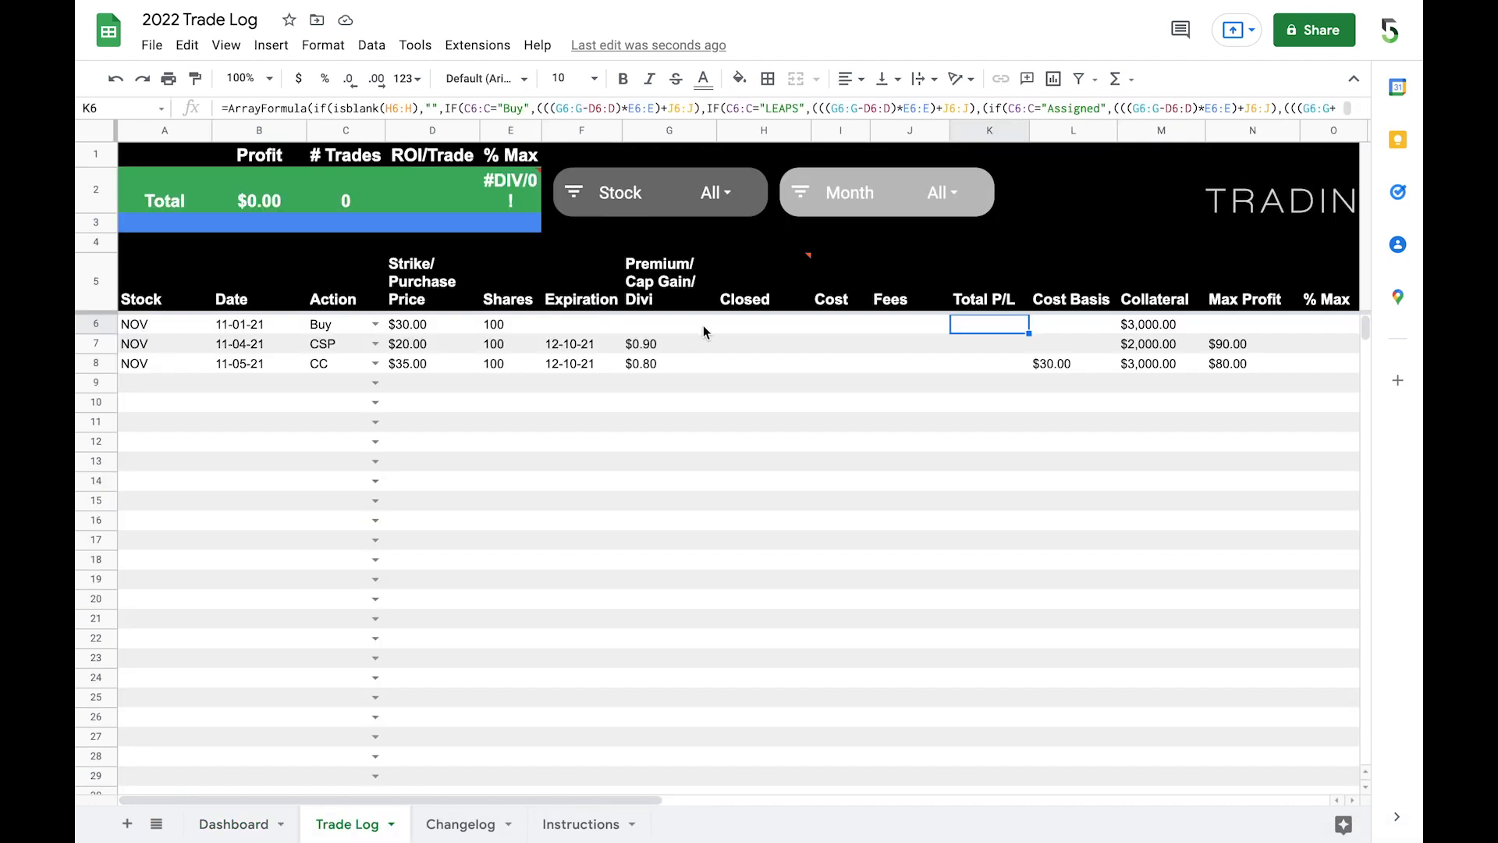
Step: Close the CSP trade in Trade Log row 7 with closed date 1/3/22 and cost -0.05, and review the Dashboard
{"action": "left_click", "coordinate": [736, 323]}
{"action": "left_click", "coordinate": [742, 348]}
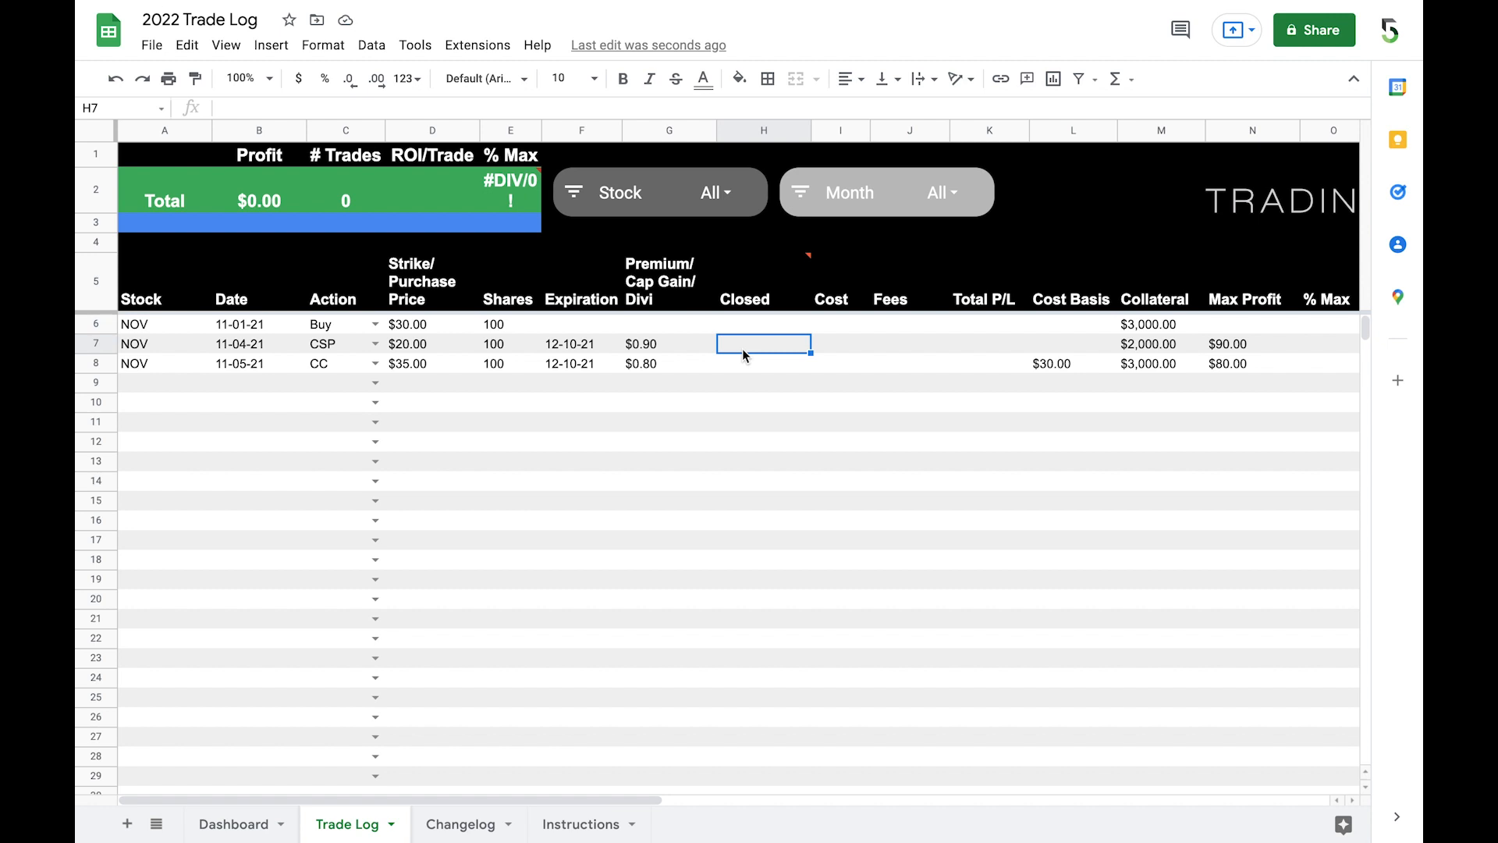
{"action": "type", "text": "1/3/22"}
{"action": "key", "text": "Tab"}
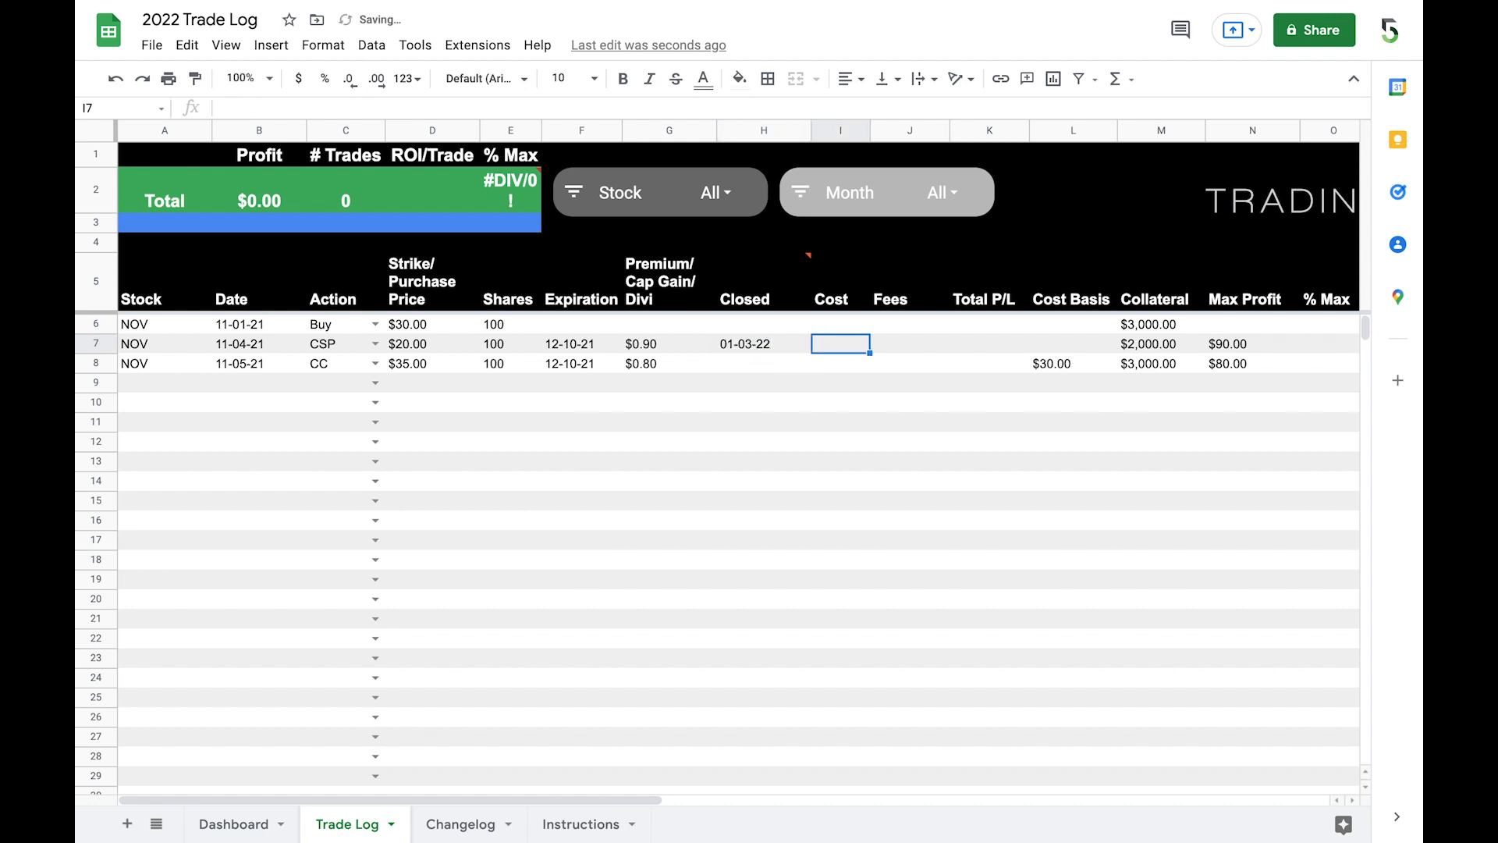
{"action": "type", "text": "-$0.05"}
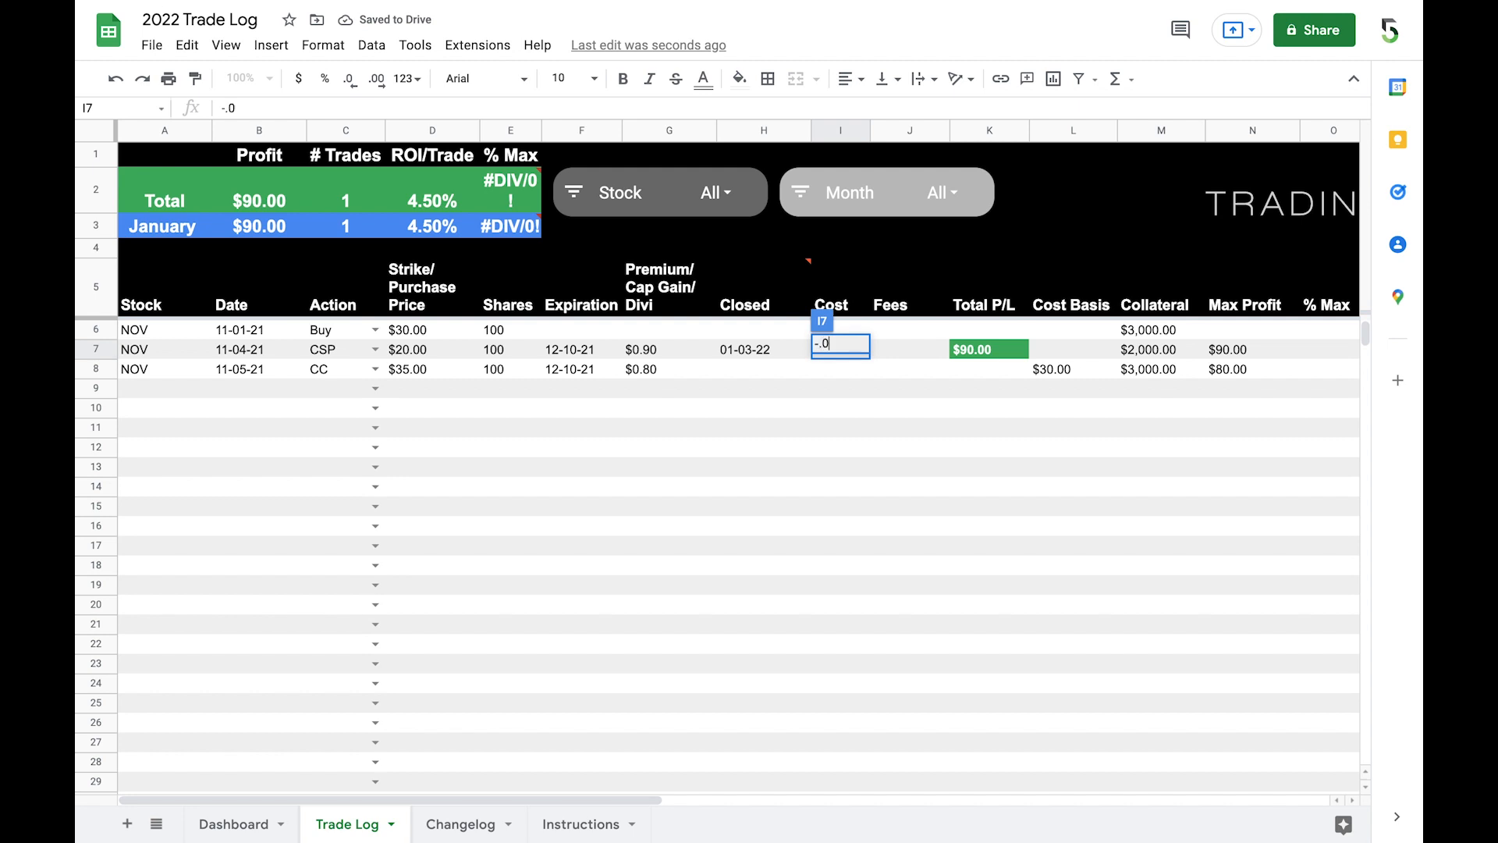
{"action": "key", "text": "Return"}
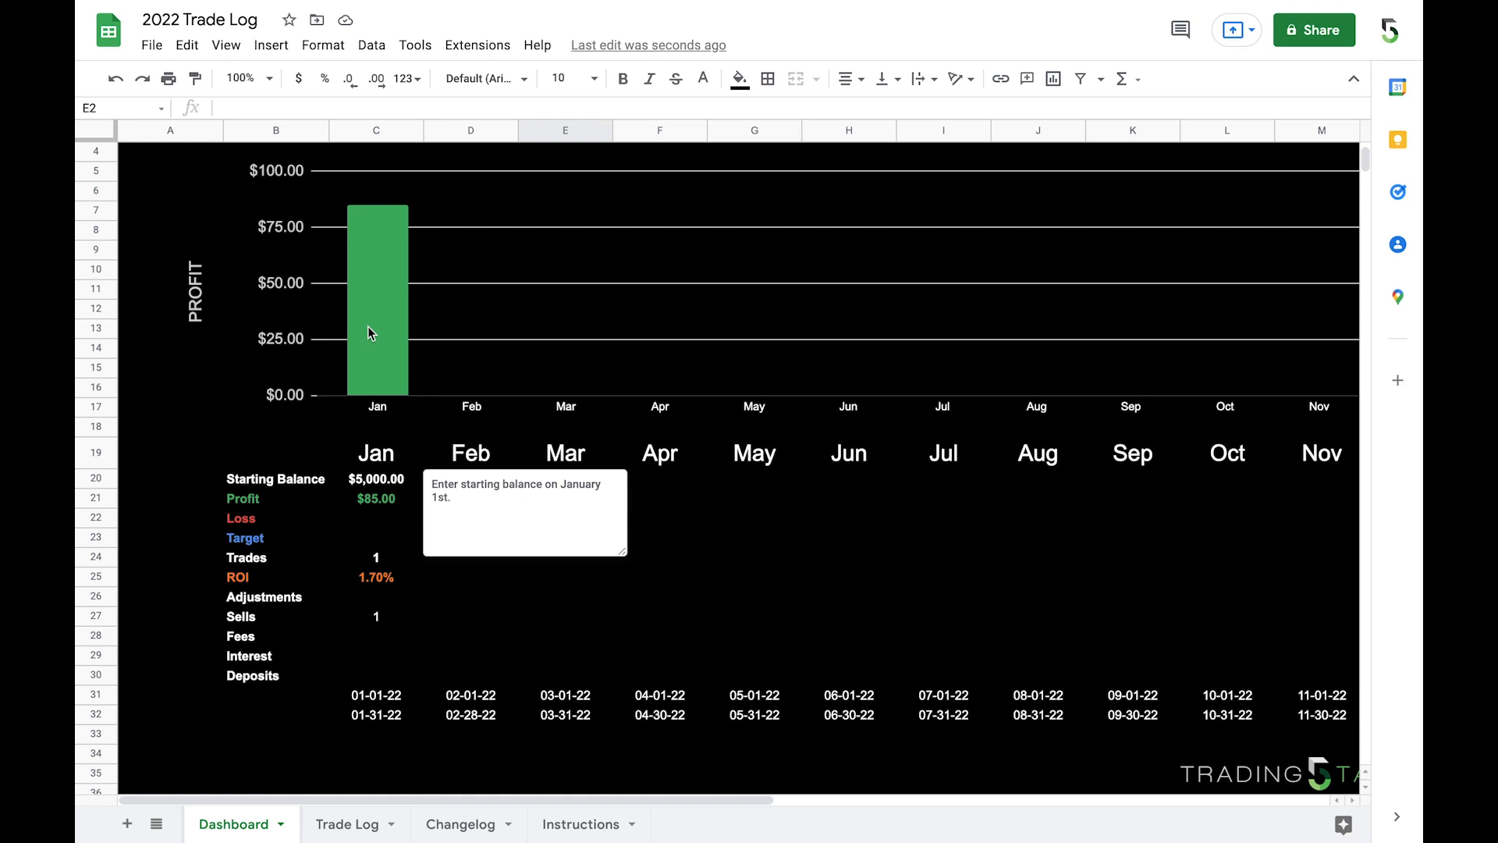
{"action": "scroll", "coordinate": [409, 512], "scroll_direction": "up", "scroll_amount": 3}
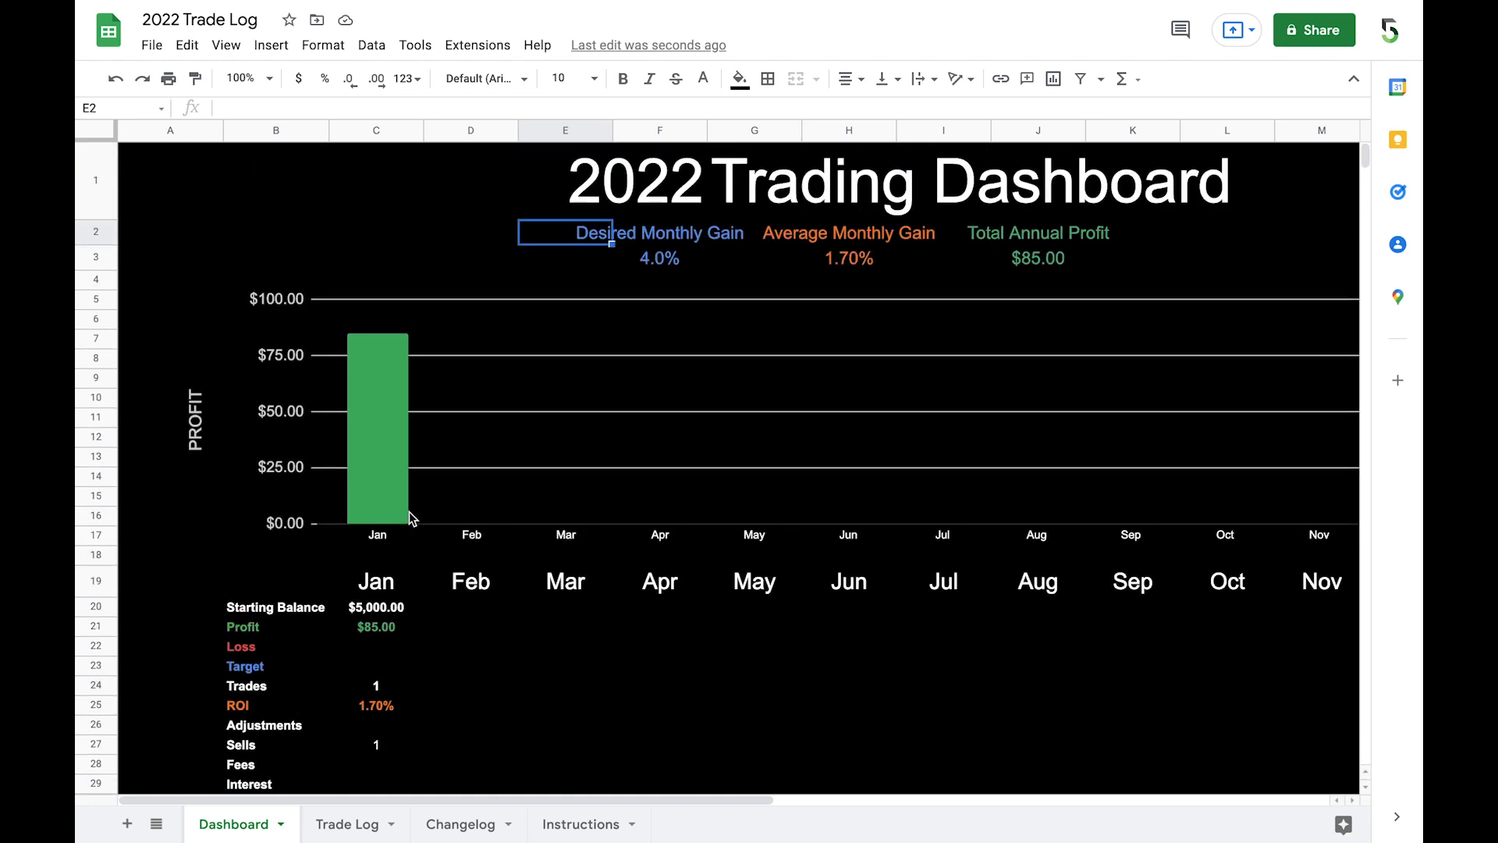